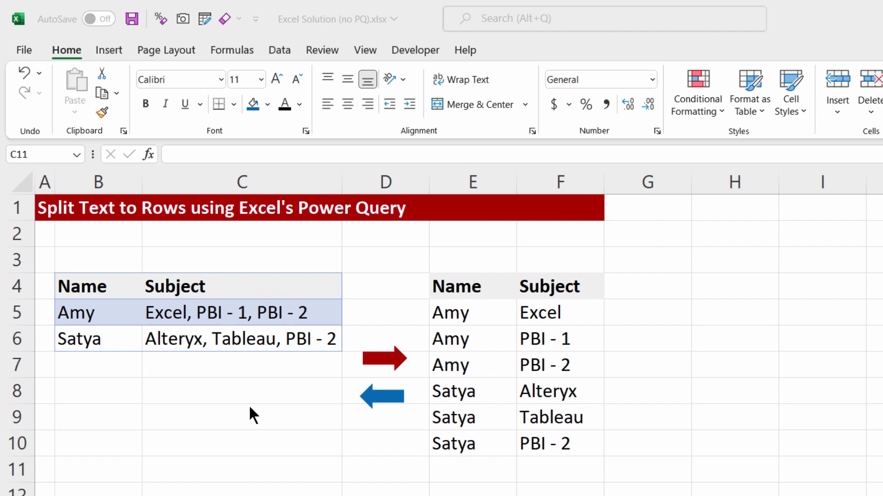
- Inspect Amy's comma-separated subject list in C5 without changing it
{"action": "key", "text": "alt+Tab"}
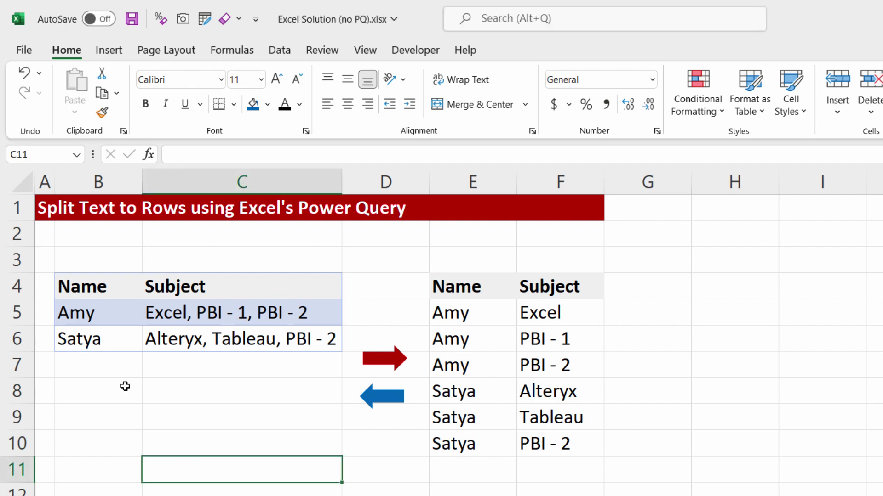
{"action": "left_click", "coordinate": [95, 312]}
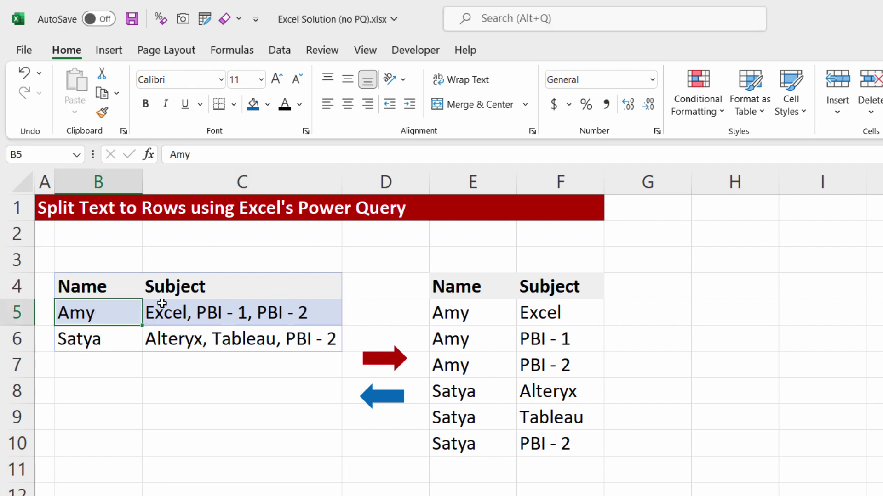
{"action": "double_click", "coordinate": [149, 311]}
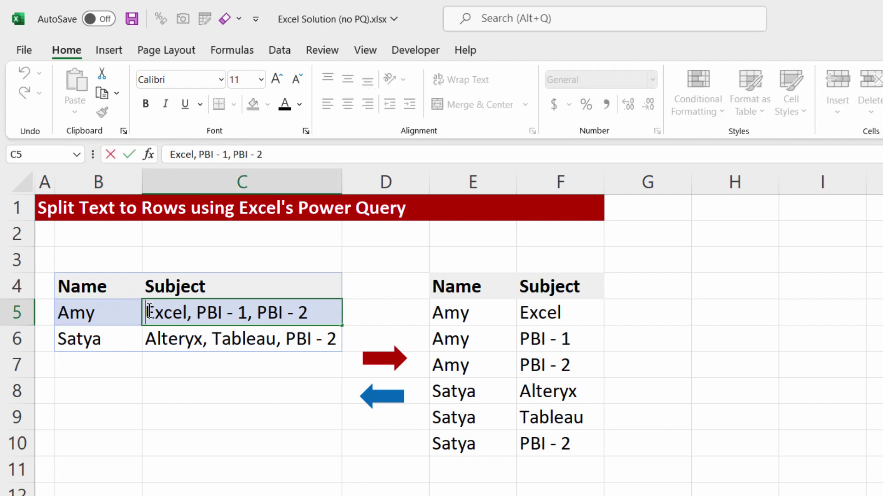
{"action": "left_click_drag", "start_coordinate": [195, 313], "coordinate": [333, 313]}
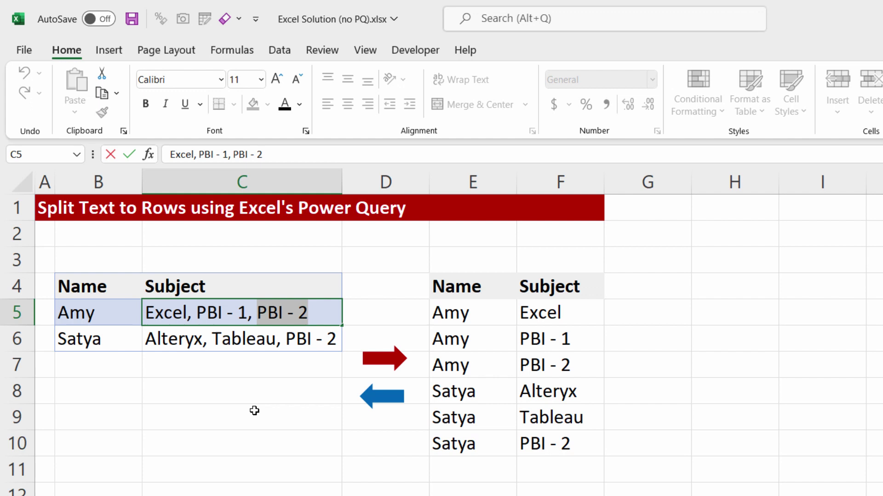
{"action": "left_click", "coordinate": [169, 399]}
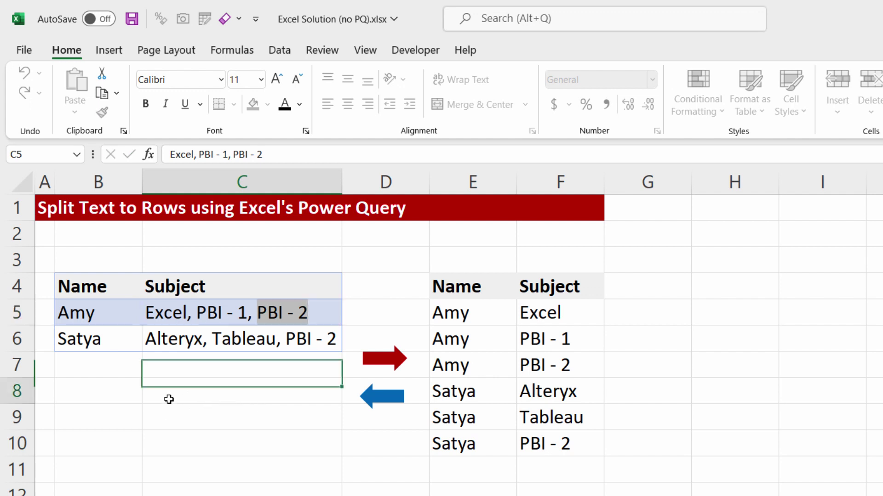
- Nudge the blue arrow left and down between source B4:C6 and output E4:F10
{"action": "left_click_drag", "start_coordinate": [86, 286], "coordinate": [276, 342]}
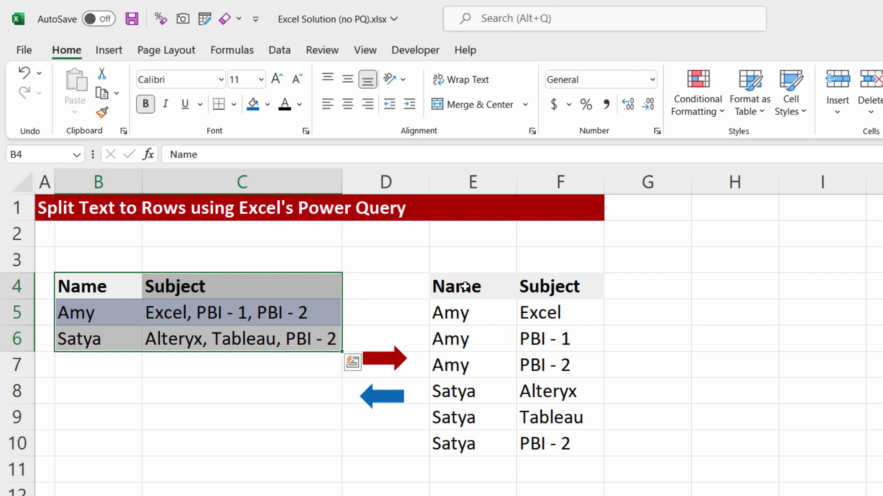
{"action": "left_click_drag", "start_coordinate": [464, 286], "coordinate": [543, 443]}
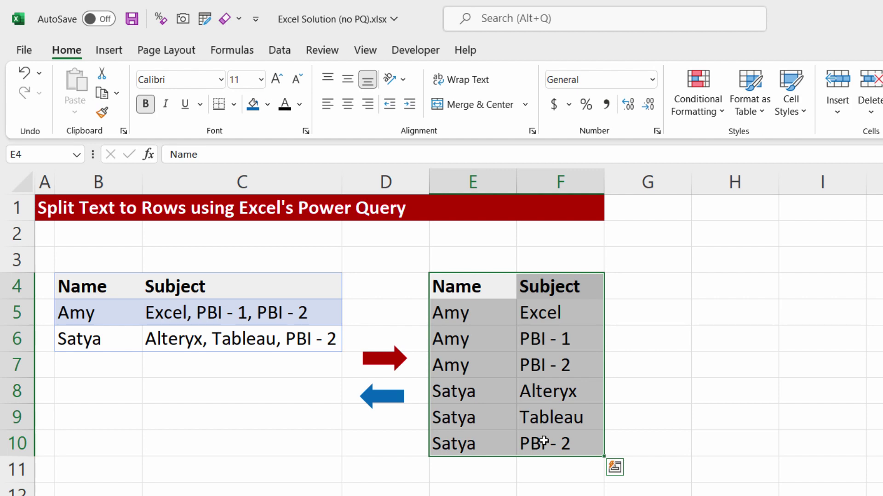
{"action": "left_click_drag", "start_coordinate": [451, 283], "coordinate": [544, 432]}
{"action": "left_click_drag", "start_coordinate": [384, 402], "coordinate": [367, 406]}
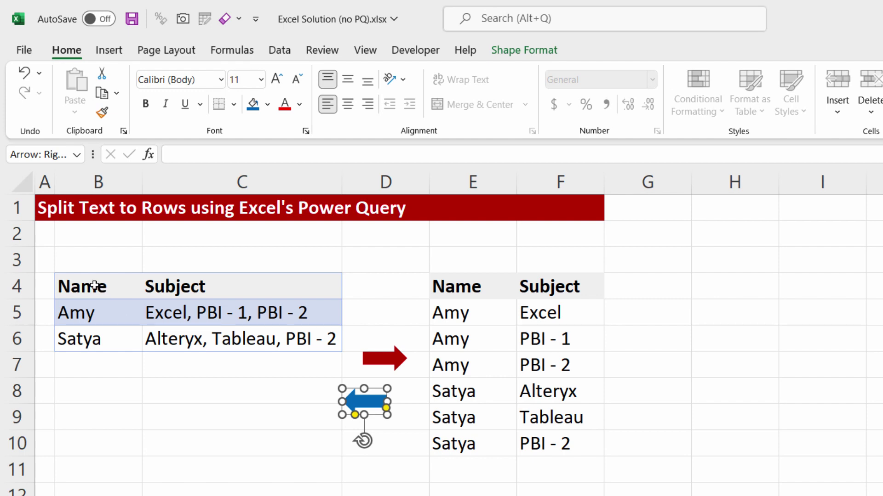
{"action": "left_click_drag", "start_coordinate": [96, 287], "coordinate": [231, 340]}
{"action": "left_click_drag", "start_coordinate": [460, 289], "coordinate": [550, 444]}
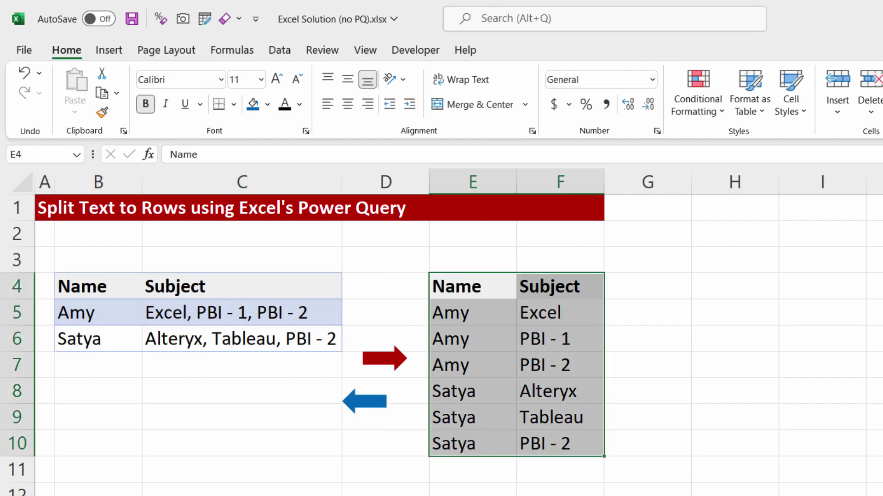
{"action": "left_click_drag", "start_coordinate": [117, 290], "coordinate": [256, 346]}
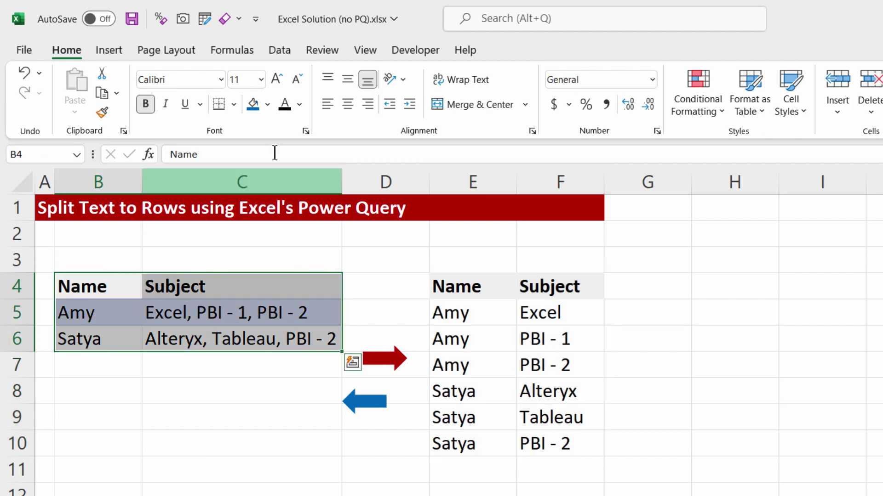
- Load the Name/Subject range into Power Query as a table via From Table/Range
{"action": "left_click", "coordinate": [290, 52]}
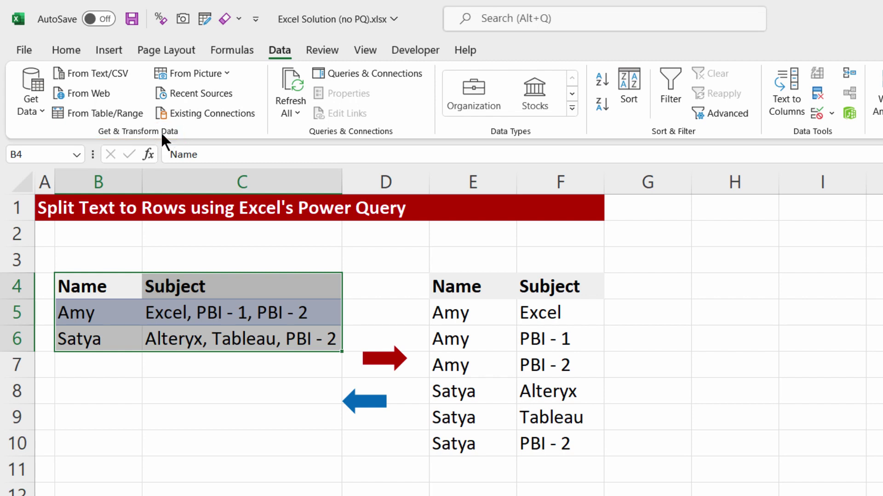
{"action": "left_click", "coordinate": [82, 111]}
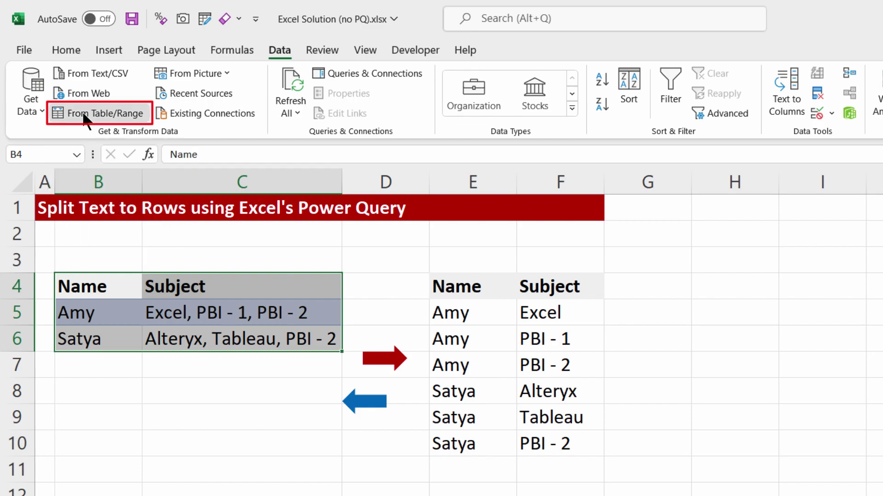
{"action": "key", "text": "Return"}
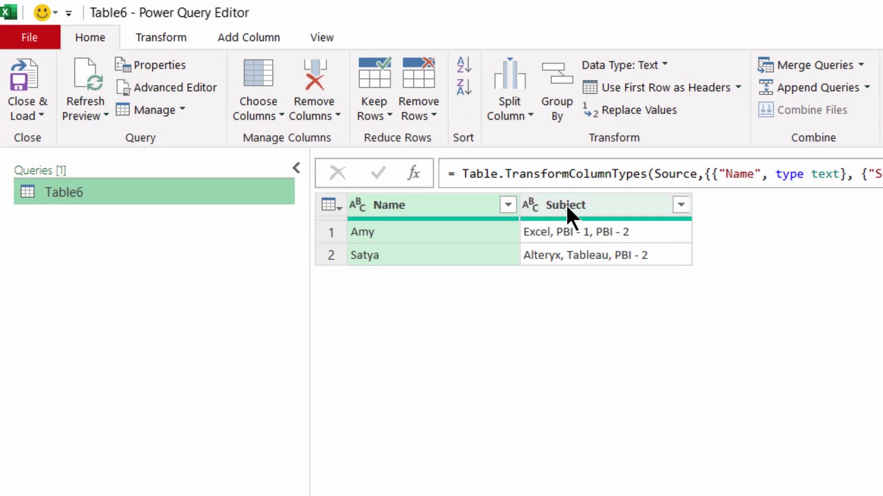
- Split the Subject column by comma into rows instead of columns
{"action": "left_click", "coordinate": [566, 205]}
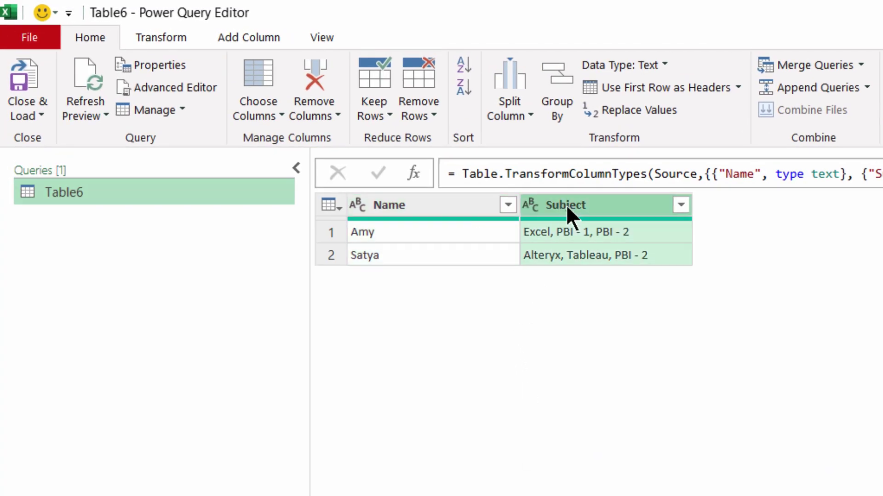
{"action": "left_click", "coordinate": [150, 38]}
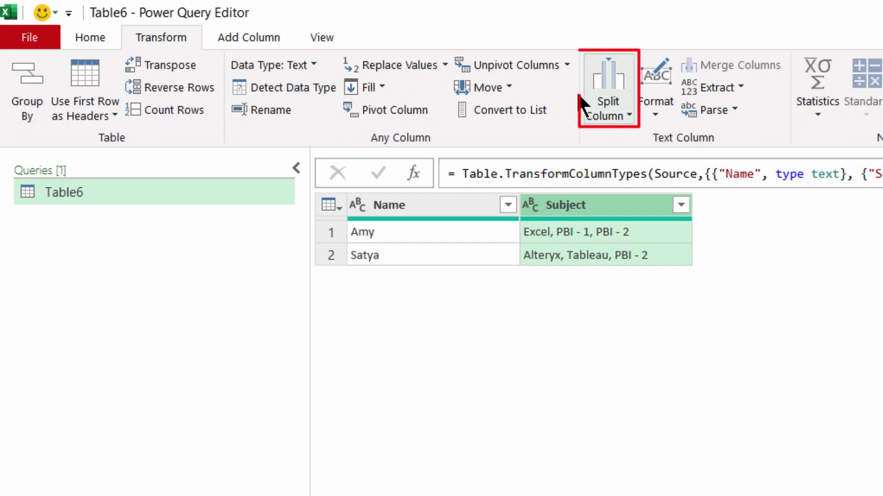
{"action": "left_click", "coordinate": [614, 104]}
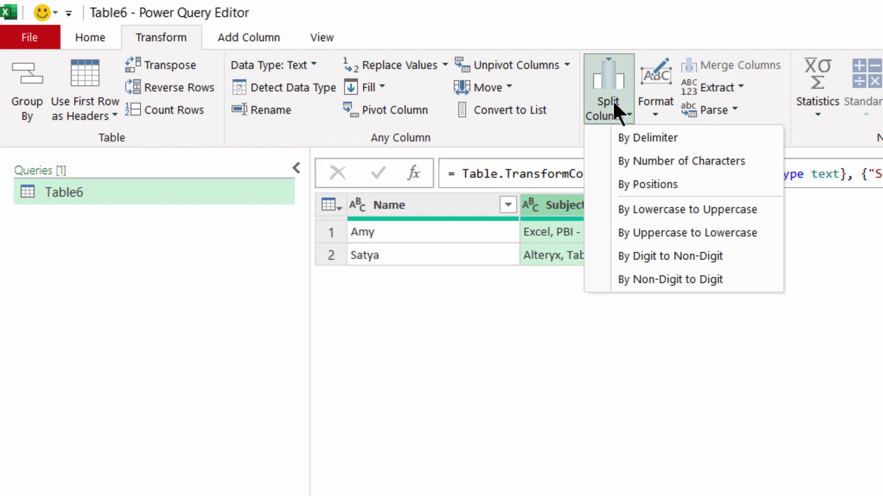
{"action": "left_click", "coordinate": [639, 136]}
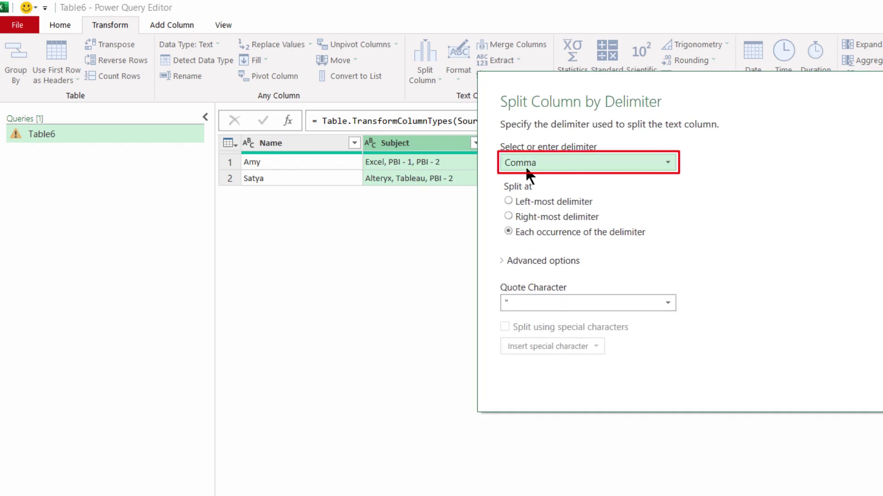
{"action": "left_click", "coordinate": [503, 266]}
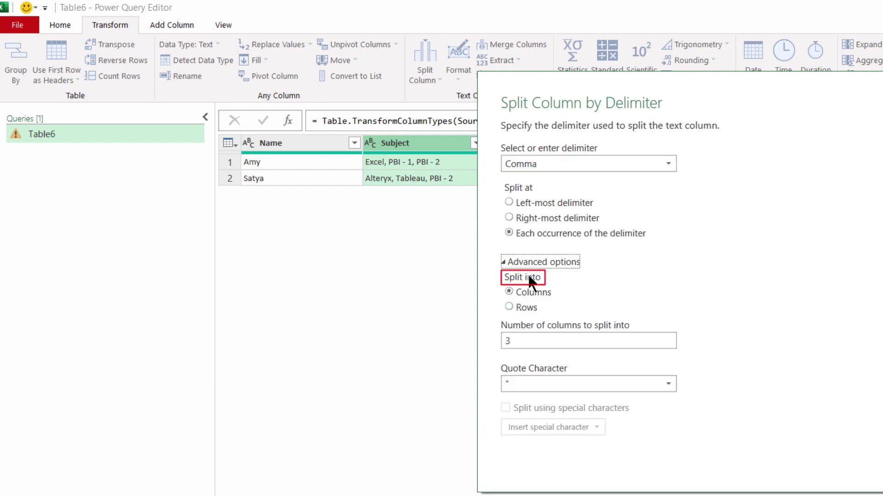
{"action": "left_click", "coordinate": [509, 306]}
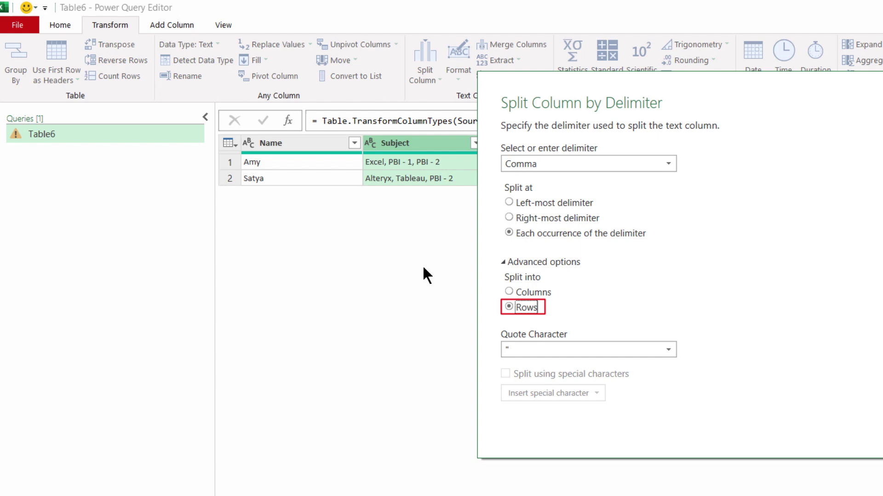
{"action": "key", "text": "Return"}
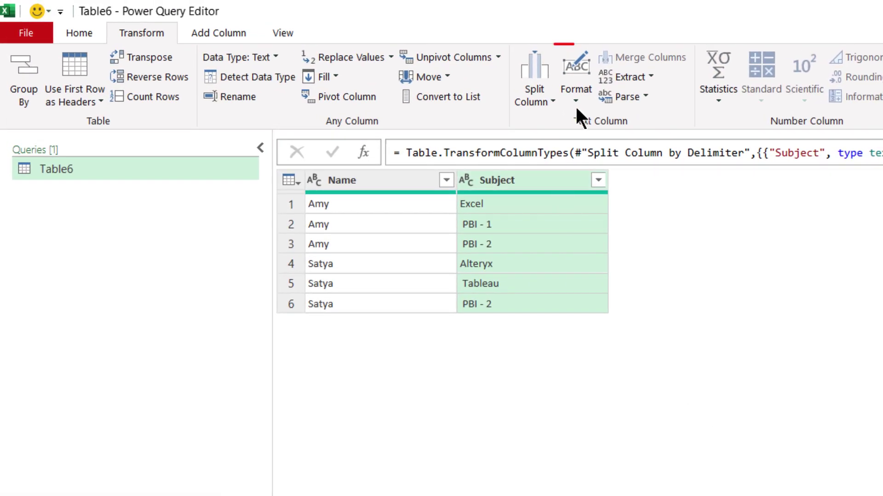
- Trim spaces from the split subjects and Close & Load the result to the workbook
{"action": "left_click", "coordinate": [575, 91]}
{"action": "left_click", "coordinate": [593, 183]}
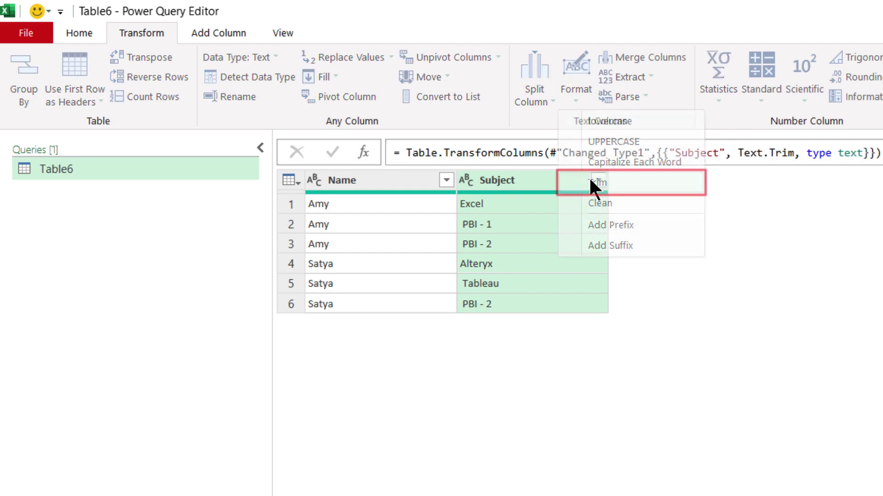
{"action": "left_click", "coordinate": [22, 31]}
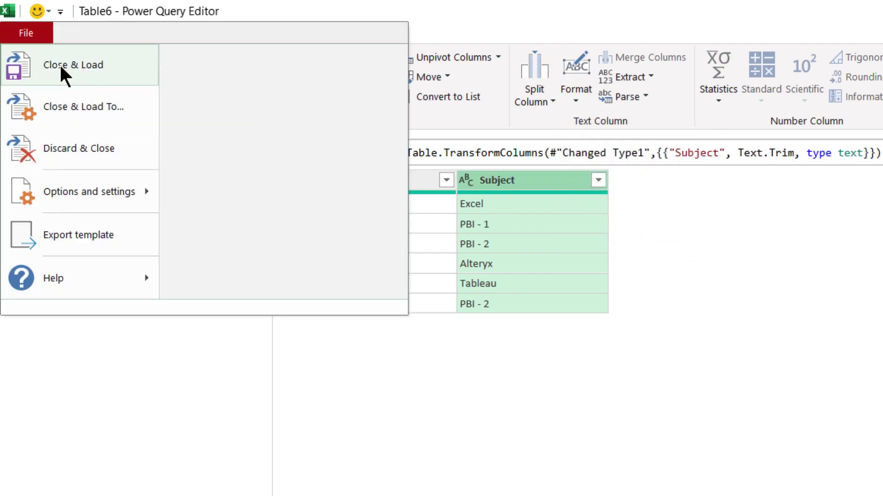
{"action": "left_click", "coordinate": [61, 67]}
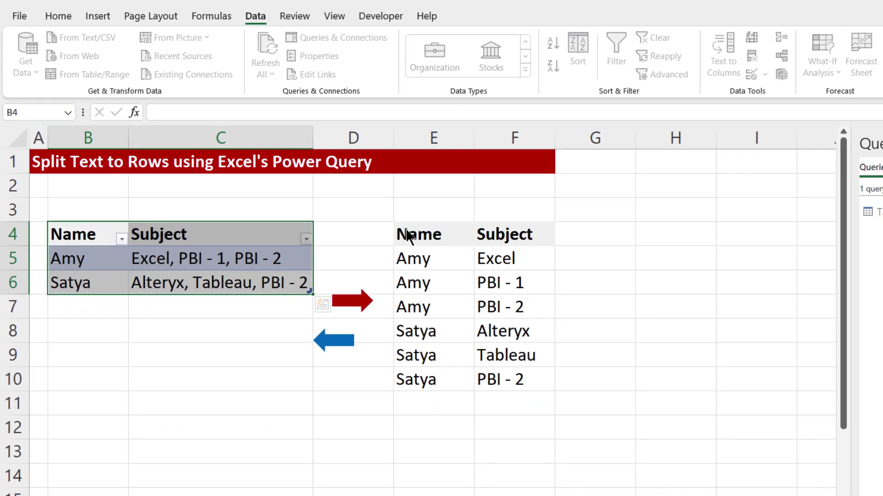
- Review the Solution 2 GroupBy sheet's source and output tables, ending on an empty cell
{"action": "scroll", "coordinate": [272, 259], "scroll_direction": "up", "scroll_amount": 5}
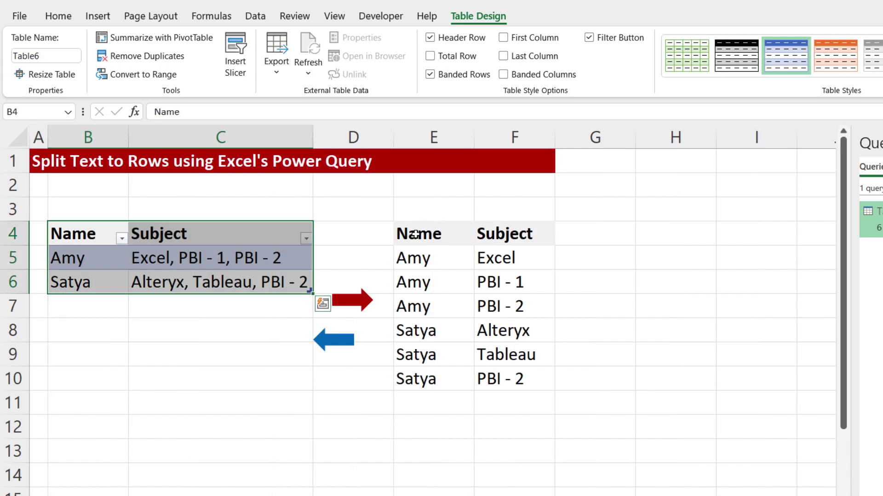
{"action": "left_click_drag", "start_coordinate": [432, 234], "coordinate": [506, 379]}
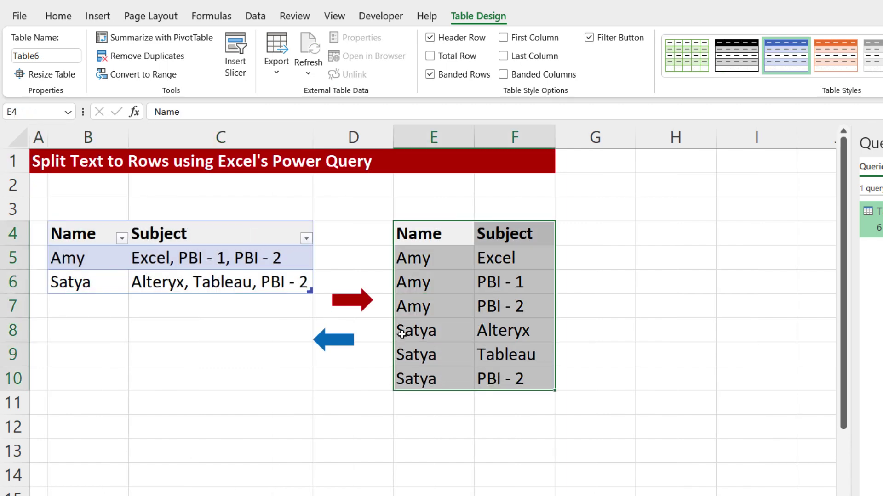
{"action": "left_click_drag", "start_coordinate": [105, 236], "coordinate": [183, 275]}
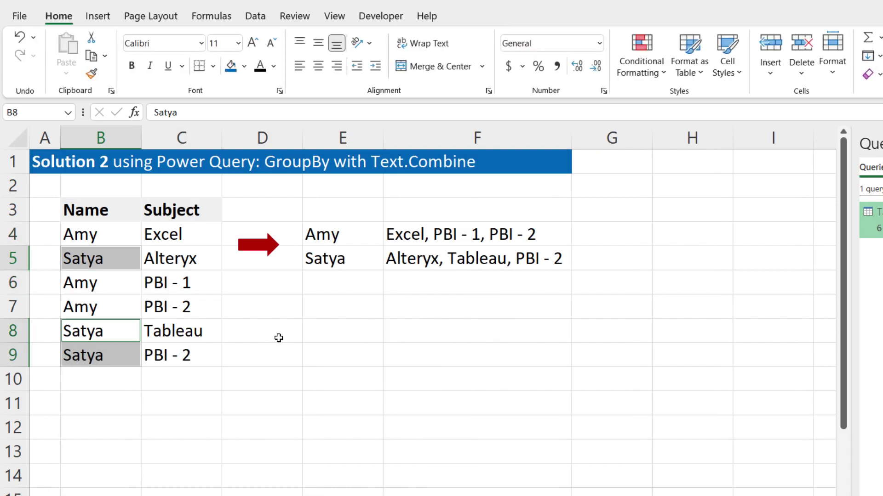
{"action": "left_click", "coordinate": [278, 338]}
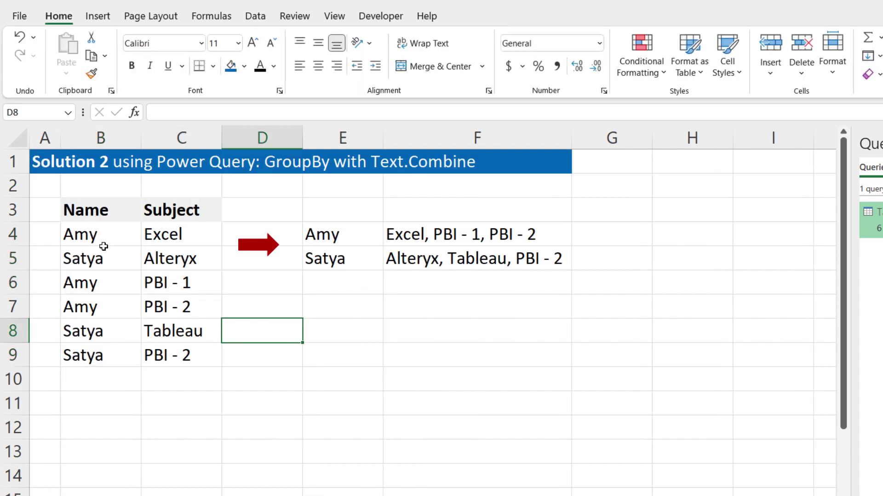
- Review the repeated names in the Name column and Amy's combined result in E4:F4
{"action": "left_click", "coordinate": [94, 234]}
{"action": "left_click", "coordinate": [95, 261]}
{"action": "left_click", "coordinate": [96, 289]}
{"action": "left_click", "coordinate": [79, 307]}
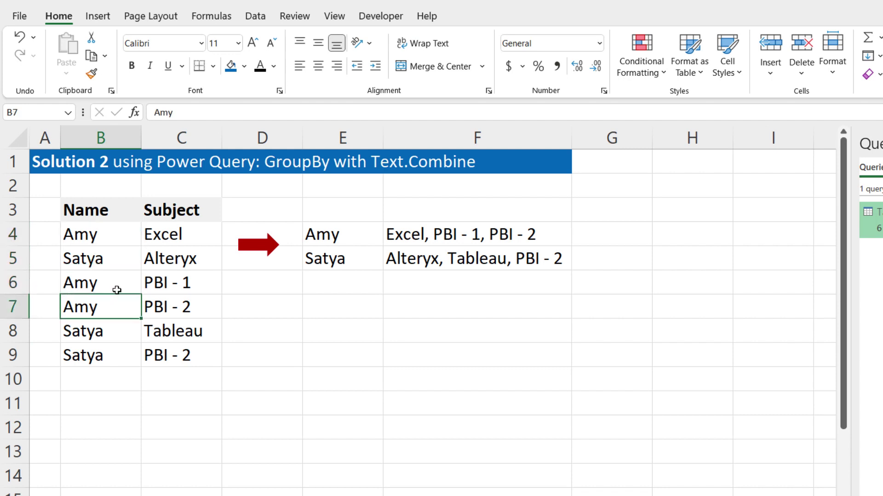
{"action": "left_click_drag", "start_coordinate": [107, 234], "coordinate": [164, 351]}
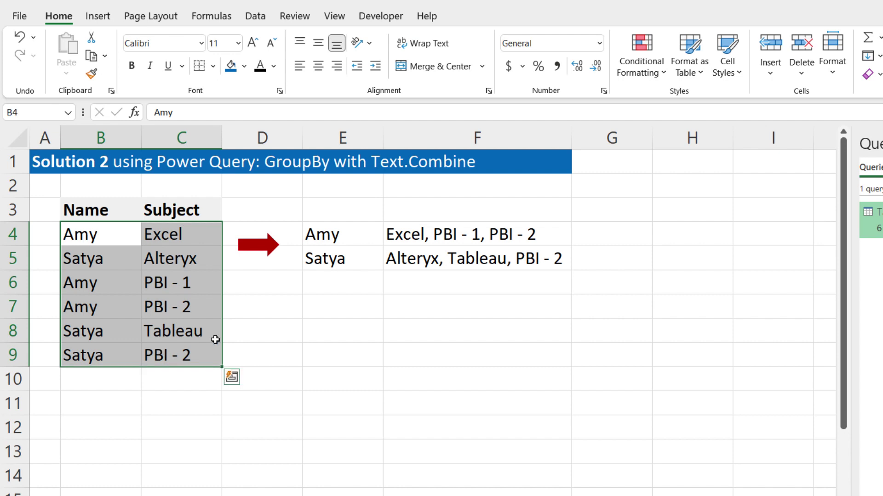
{"action": "left_click_drag", "start_coordinate": [315, 230], "coordinate": [483, 227]}
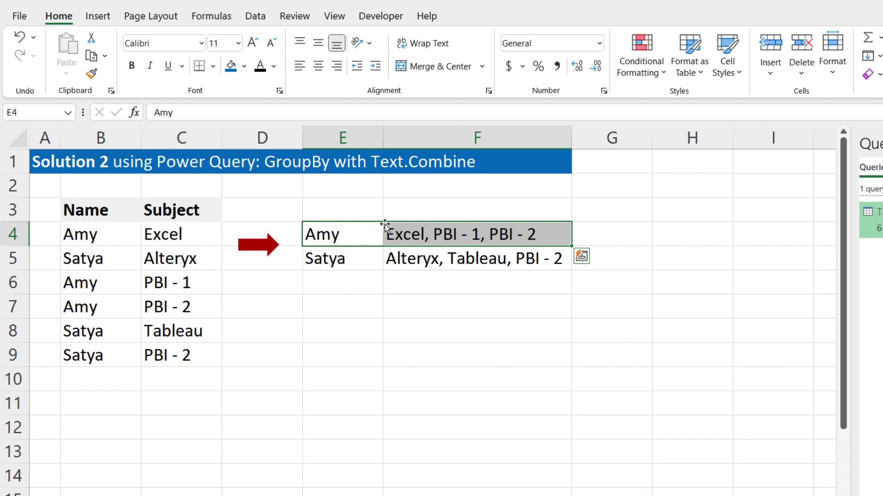
- Select the source list B3:C9 with headers and create a query from it
{"action": "left_click_drag", "start_coordinate": [89, 210], "coordinate": [179, 354]}
{"action": "left_click", "coordinate": [260, 15]}
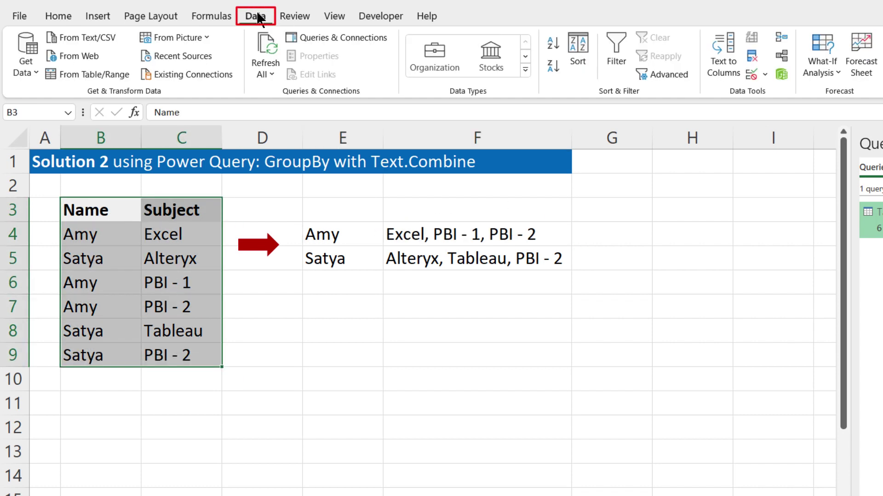
{"action": "left_click", "coordinate": [81, 73]}
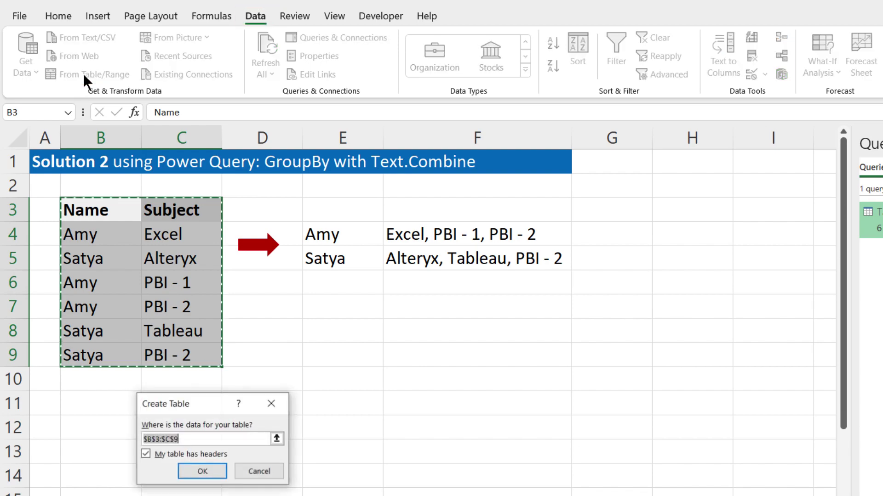
- Group Table8 by Name with a Count column taking the Max of Subject
{"action": "left_click", "coordinate": [204, 471]}
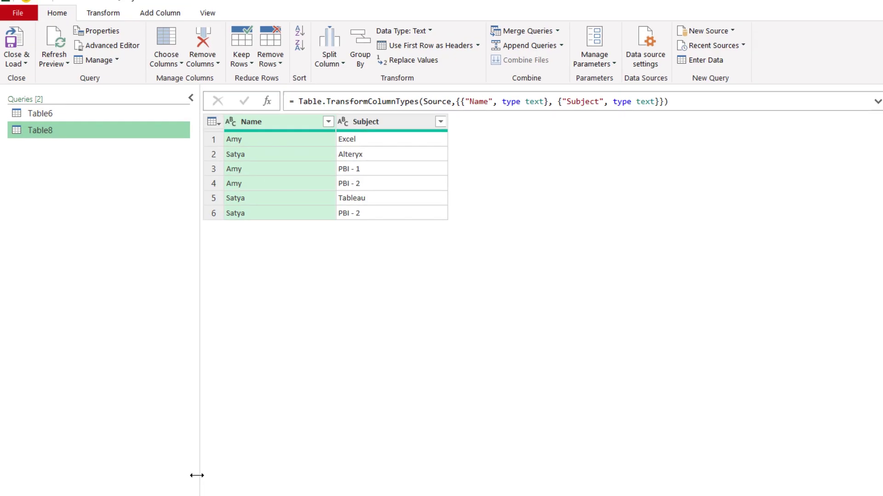
{"action": "left_click", "coordinate": [103, 26]}
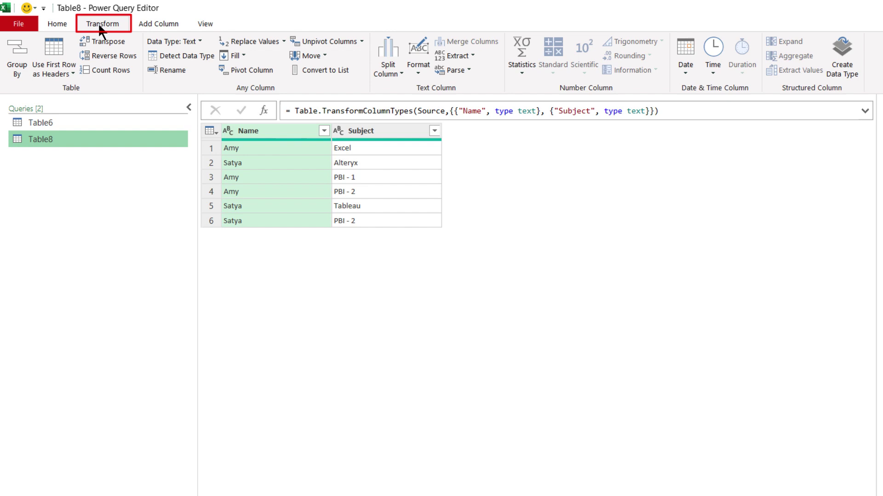
{"action": "left_click", "coordinate": [18, 59]}
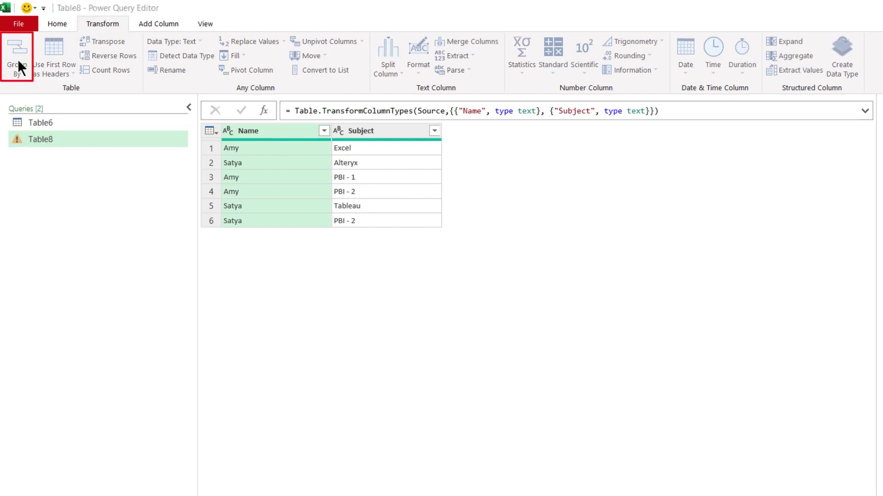
{"action": "left_click_drag", "start_coordinate": [400, 190], "coordinate": [504, 100]}
{"action": "left_click", "coordinate": [585, 226]}
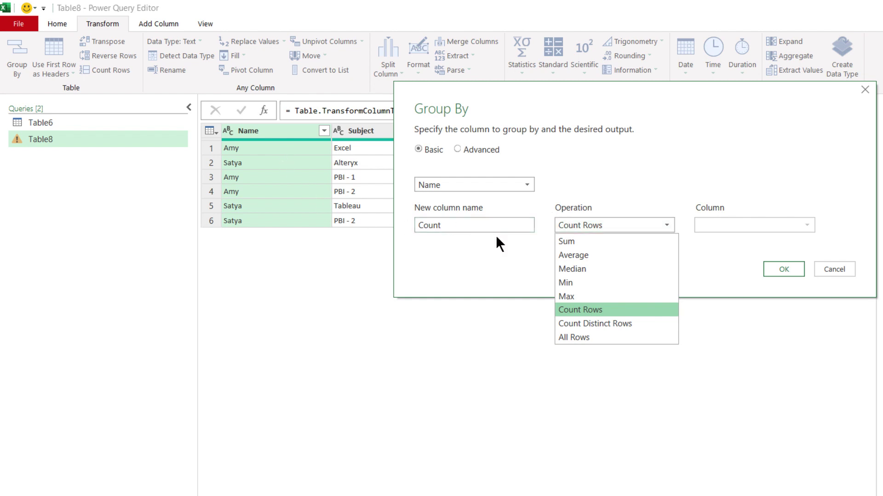
{"action": "left_click", "coordinate": [581, 296]}
{"action": "left_click", "coordinate": [732, 224]}
{"action": "left_click", "coordinate": [715, 253]}
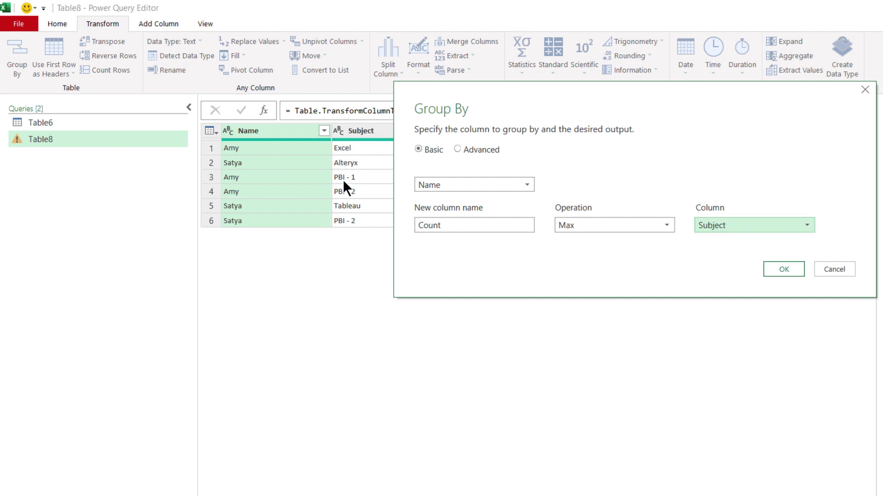
{"action": "left_click", "coordinate": [784, 271]}
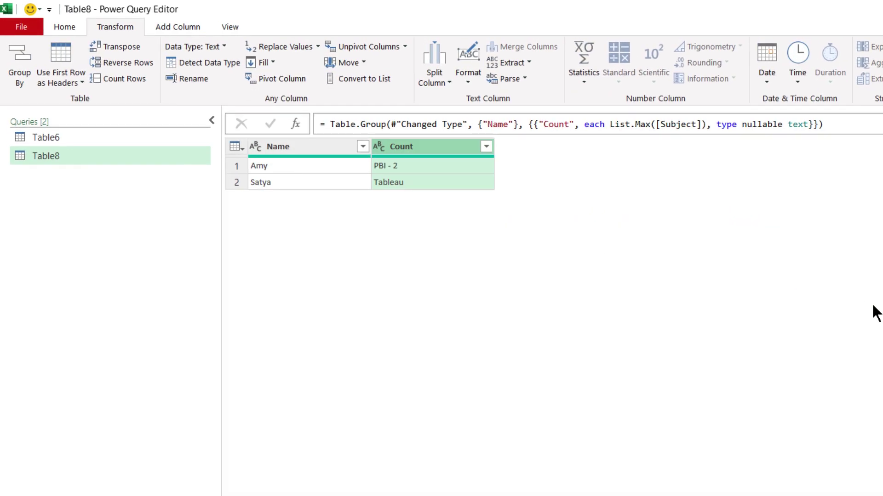
- Inspect the grouping formula and toggle the formula bar off and back on
{"action": "left_click_drag", "start_coordinate": [821, 124], "coordinate": [275, 118]}
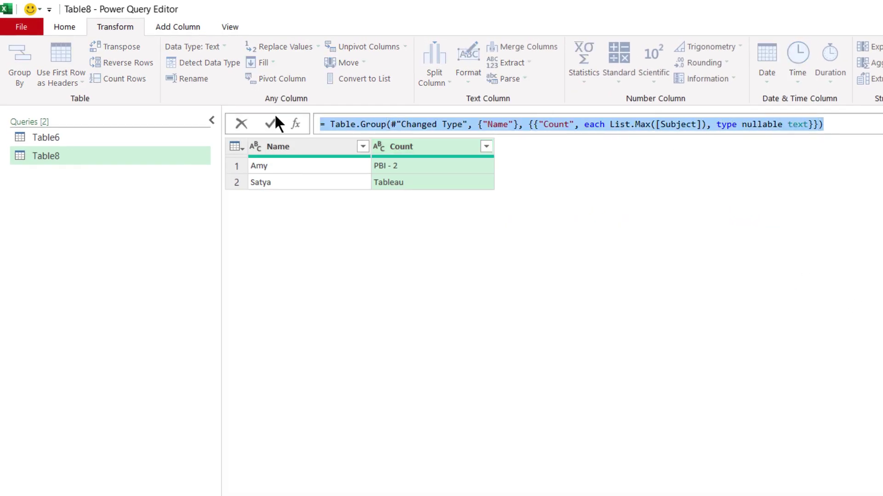
{"action": "left_click", "coordinate": [274, 117]}
{"action": "left_click", "coordinate": [230, 28]}
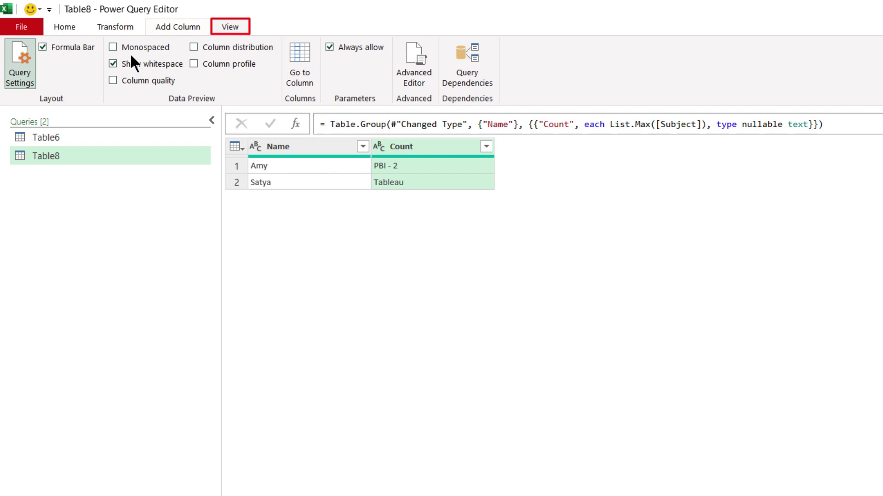
{"action": "left_click", "coordinate": [43, 47]}
{"action": "left_click", "coordinate": [43, 47]}
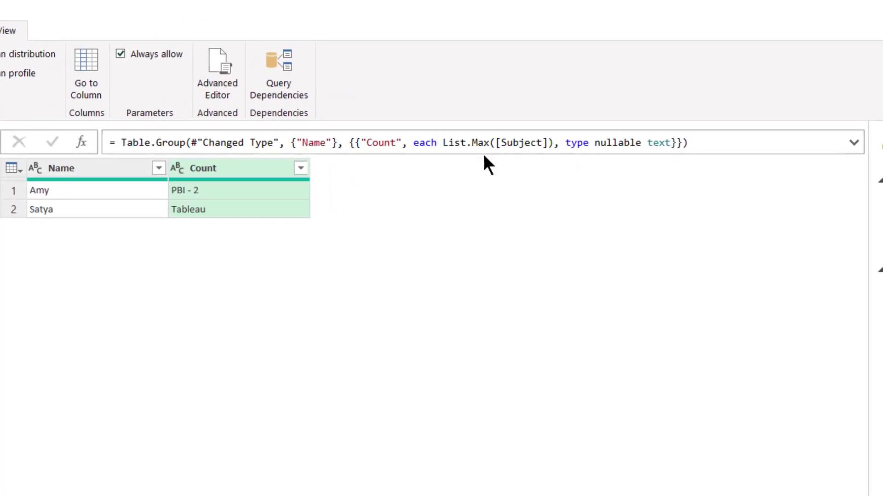
- Replace List.Max with Text.Combine([Subject], ", ") in the grouping formula
{"action": "left_click", "coordinate": [445, 146]}
{"action": "left_click_drag", "start_coordinate": [444, 145], "coordinate": [490, 144]}
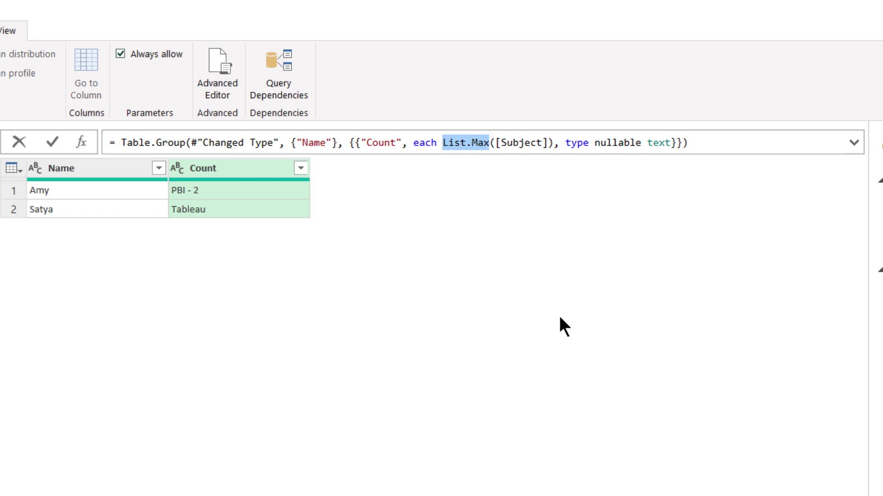
{"action": "type", "text": "TEXT"}
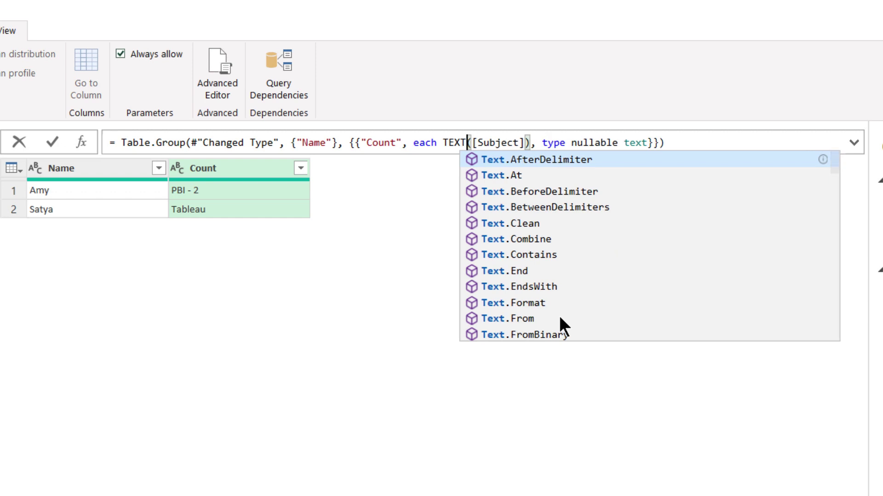
{"action": "key", "text": "BackSpace"}
{"action": "key", "text": "BackSpace"}
{"action": "key", "text": "BackSpace"}
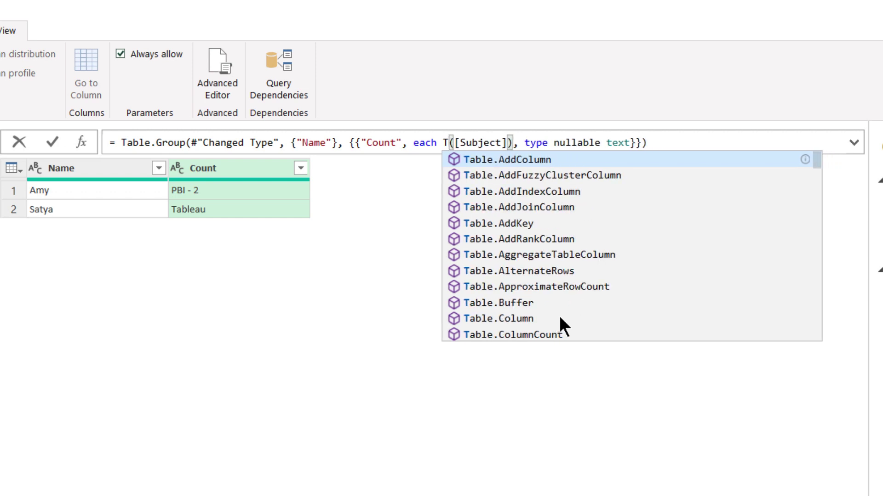
{"action": "type", "text": "ext"}
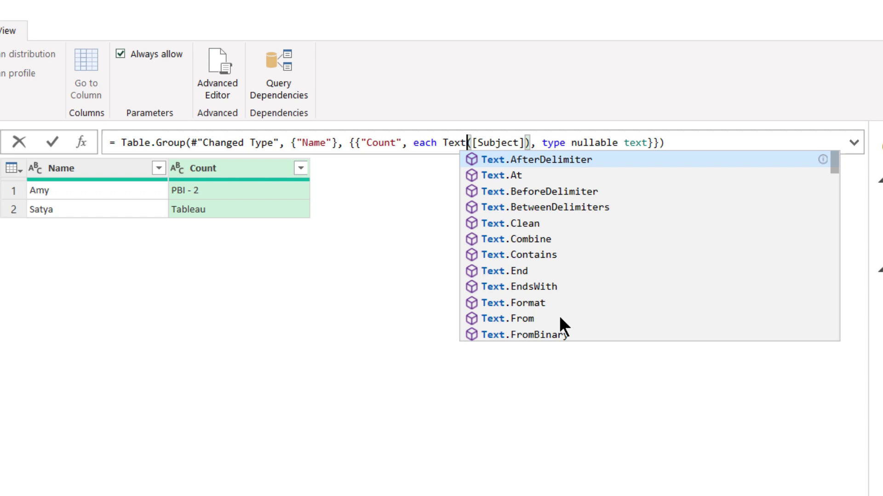
{"action": "type", "text": ".Co"}
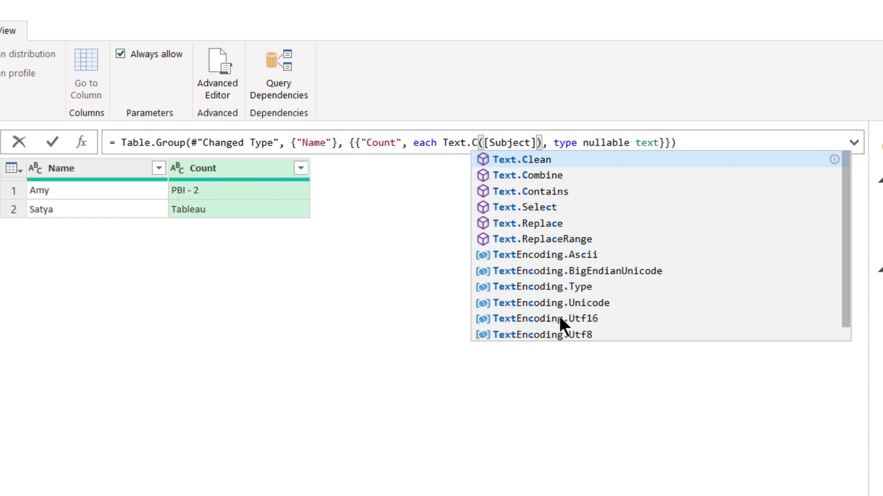
{"action": "type", "text": "mbine"}
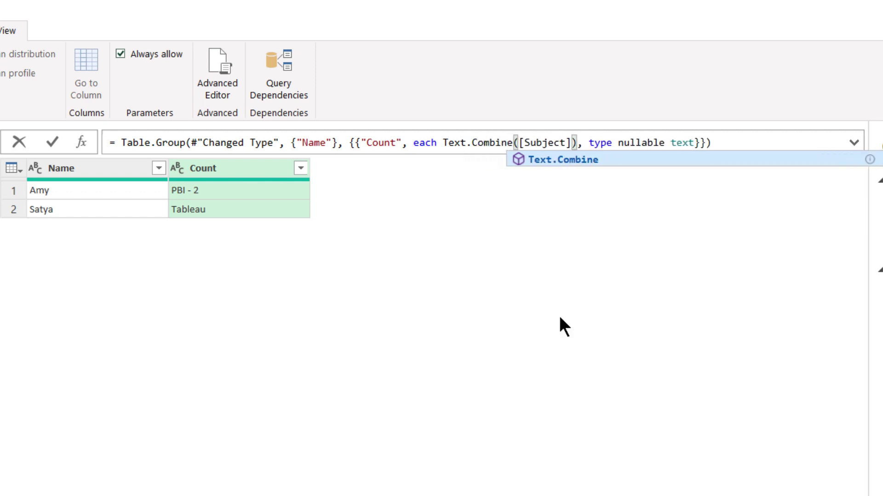
{"action": "left_click", "coordinate": [573, 143]}
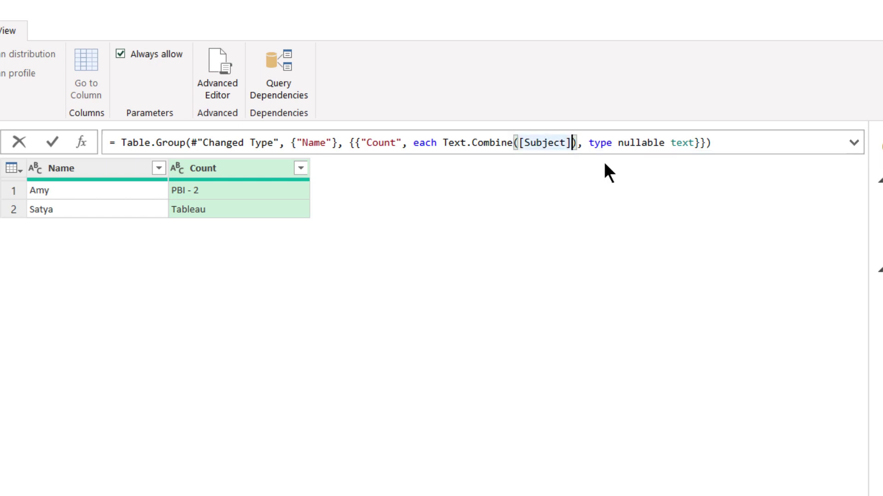
{"action": "type", "text": ","}
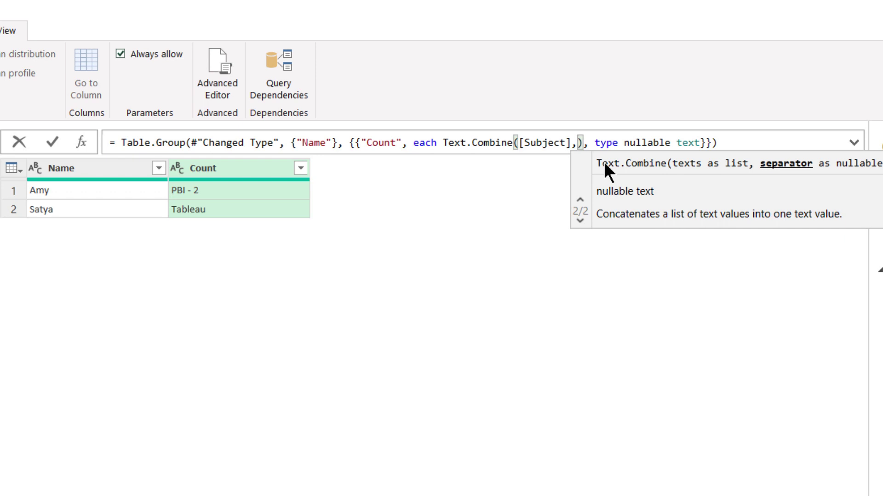
{"action": "type", "text": "\", \"),"}
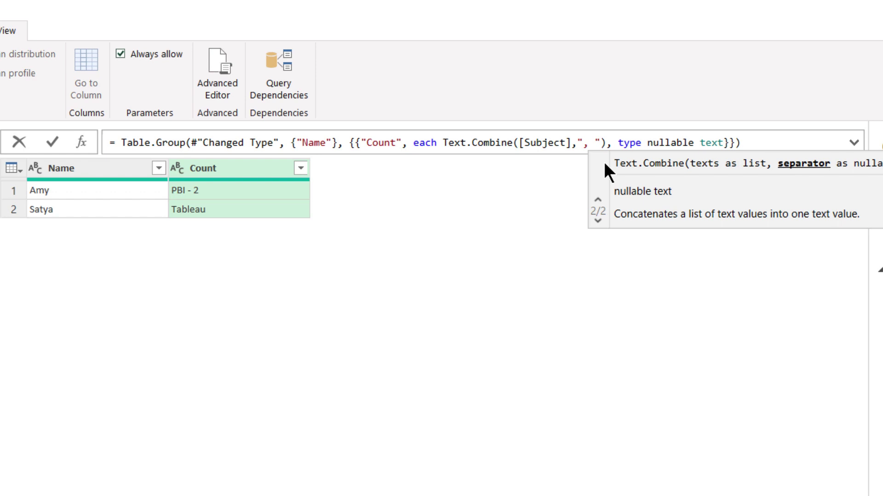
{"action": "key", "text": "Right"}
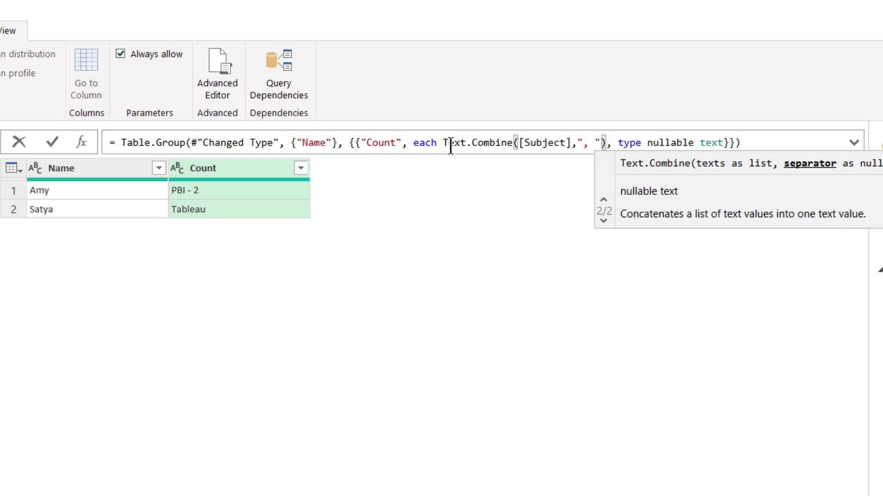
- Remove 'nullable' from the result type and commit the Text.Combine formula
{"action": "left_click_drag", "start_coordinate": [443, 143], "coordinate": [607, 143]}
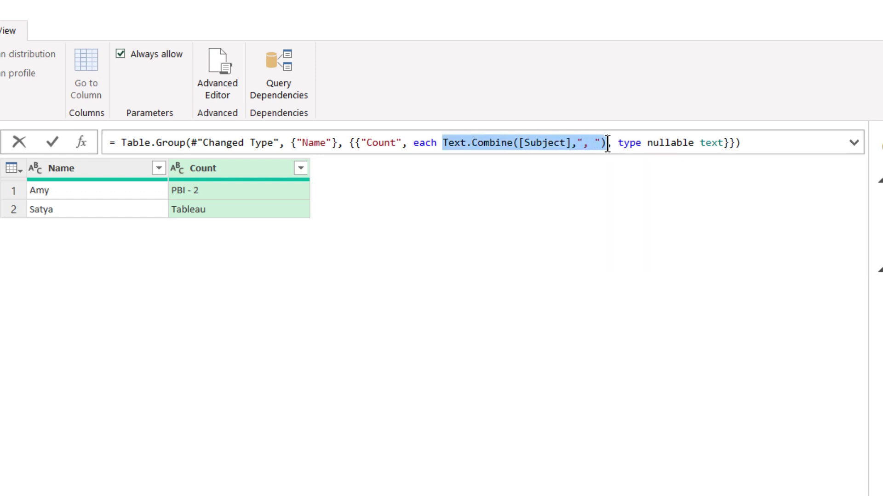
{"action": "left_click", "coordinate": [478, 143]}
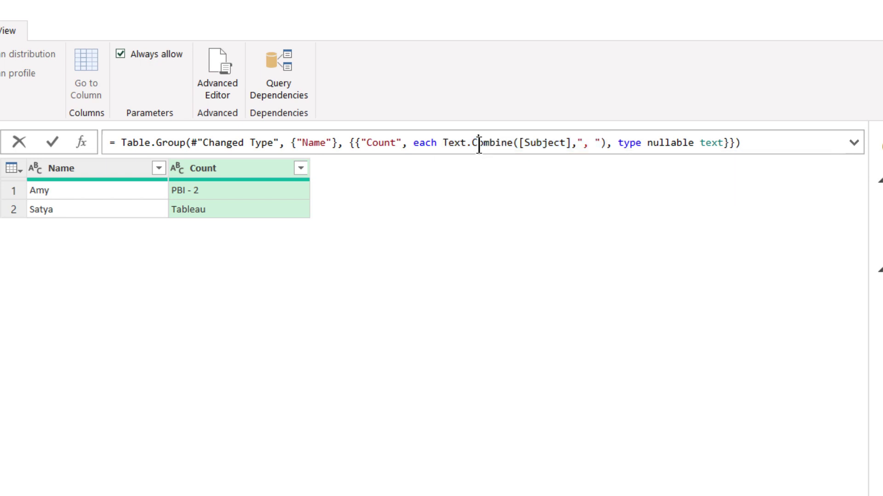
{"action": "left_click_drag", "start_coordinate": [473, 142], "coordinate": [475, 140]}
{"action": "double_click", "coordinate": [666, 142]}
{"action": "key", "text": "BackSpace"}
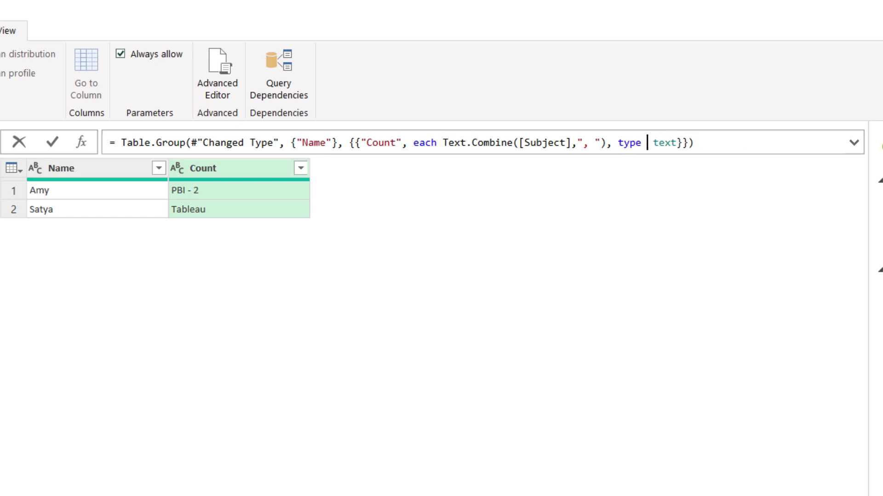
{"action": "key", "text": "Return"}
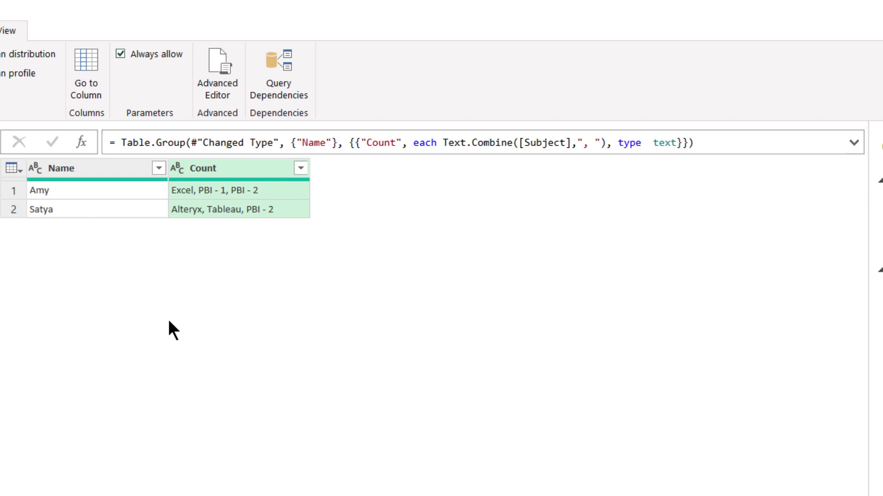
- Check the Name and combined-subjects columns, then Close & Load the query
{"action": "left_click", "coordinate": [56, 194]}
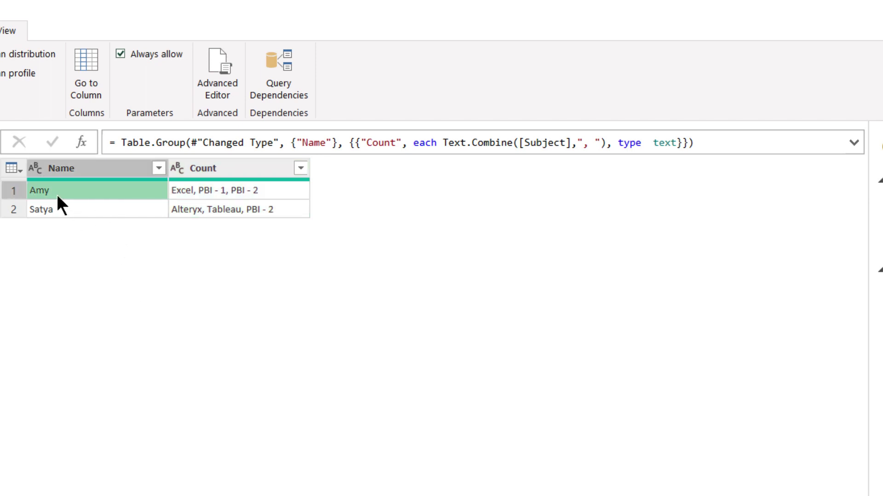
{"action": "left_click", "coordinate": [191, 189]}
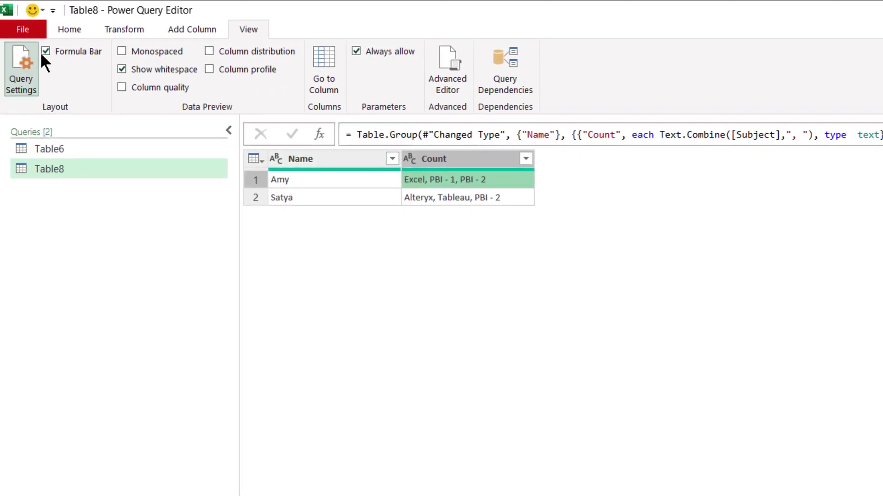
{"action": "left_click", "coordinate": [31, 28]}
- Load the grouped table, nudge the blue arrow up and left, and switch to Solution 1
{"action": "left_click", "coordinate": [35, 57]}
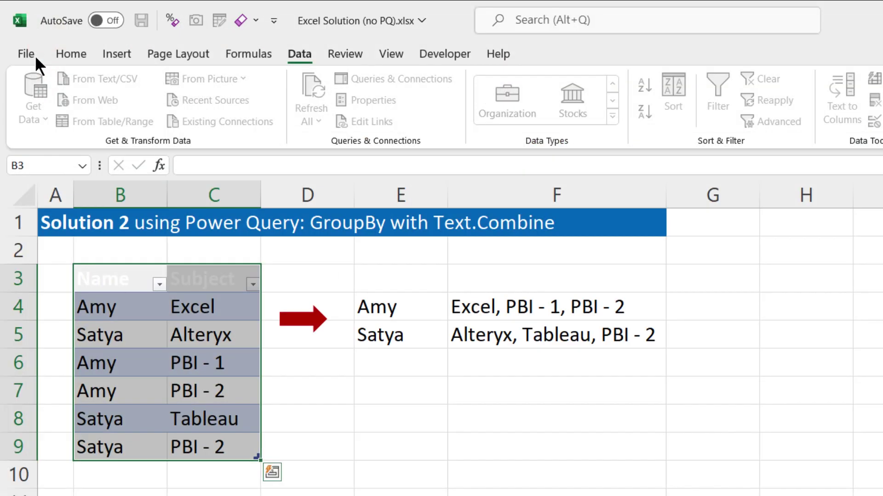
{"action": "scroll", "coordinate": [343, 326], "scroll_direction": "up", "scroll_amount": 10, "text": "ctrl"}
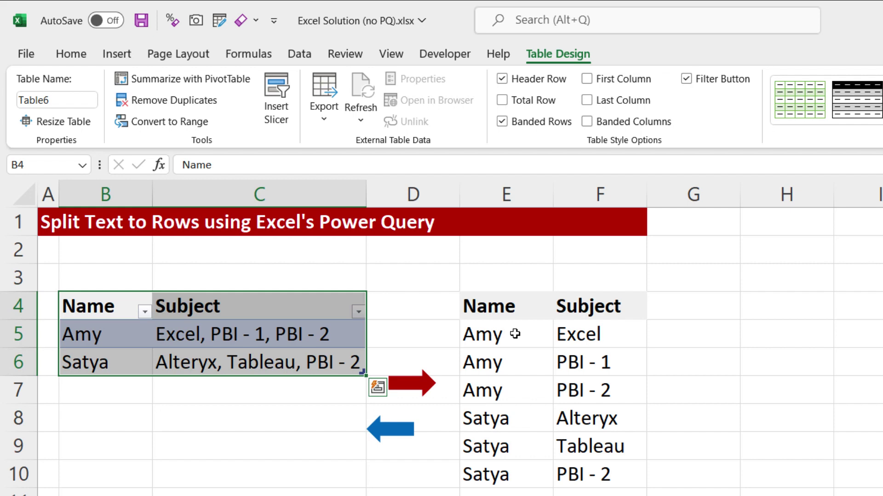
{"action": "left_click_drag", "start_coordinate": [490, 307], "coordinate": [577, 473]}
{"action": "left_click", "coordinate": [411, 429]}
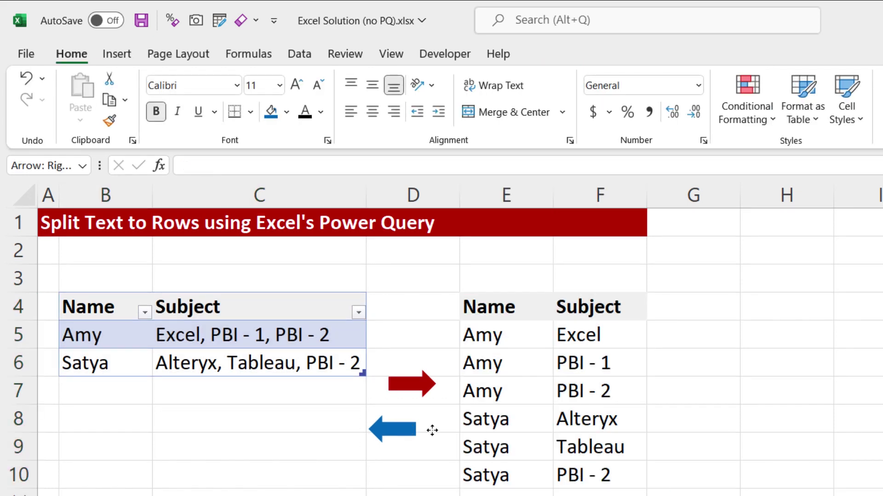
{"action": "left_click_drag", "start_coordinate": [405, 436], "coordinate": [388, 428]}
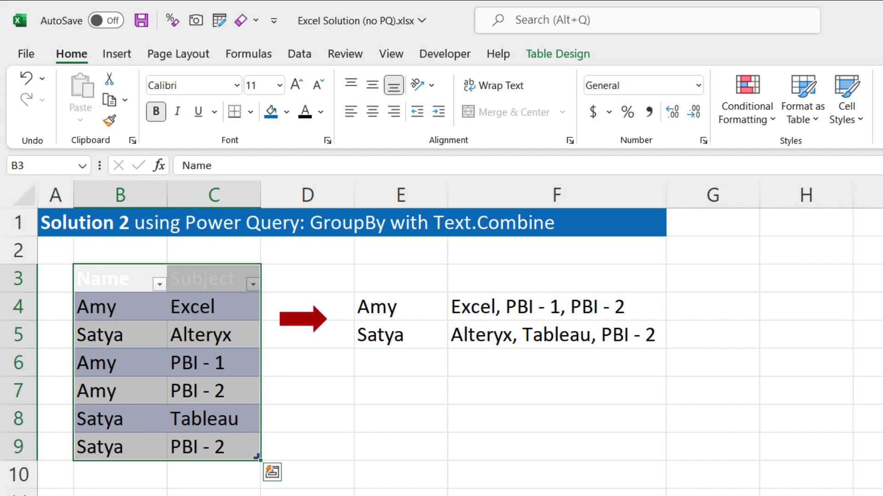
{"action": "key", "text": "ctrl+Page_Up"}
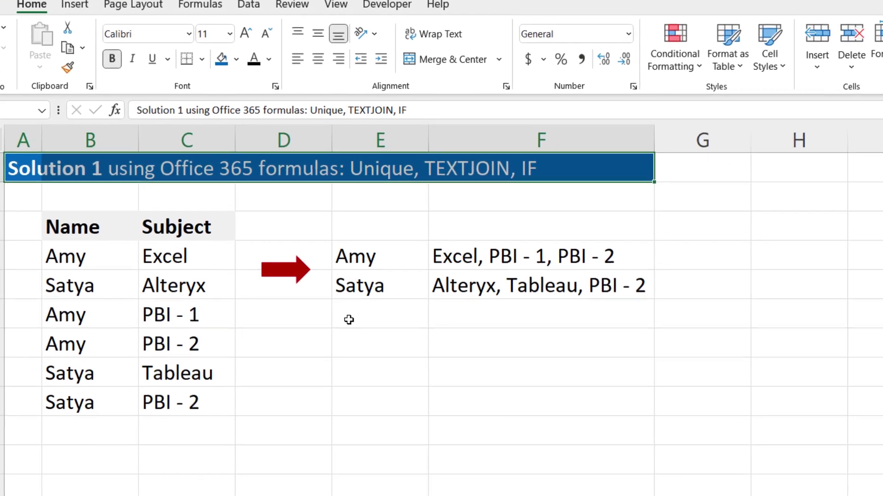
- Inspect the existing TEXTJOIN formula in F4 and UNIQUE formula in E4
{"action": "double_click", "coordinate": [469, 258]}
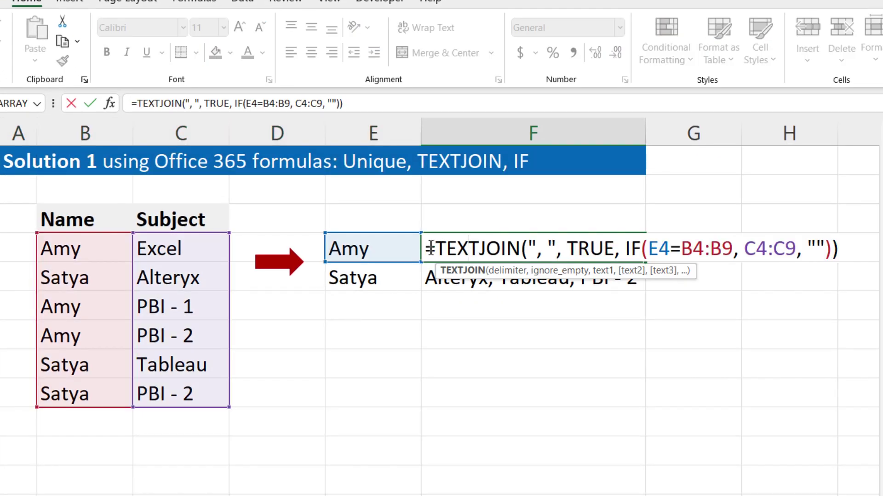
{"action": "left_click_drag", "start_coordinate": [435, 248], "coordinate": [871, 247]}
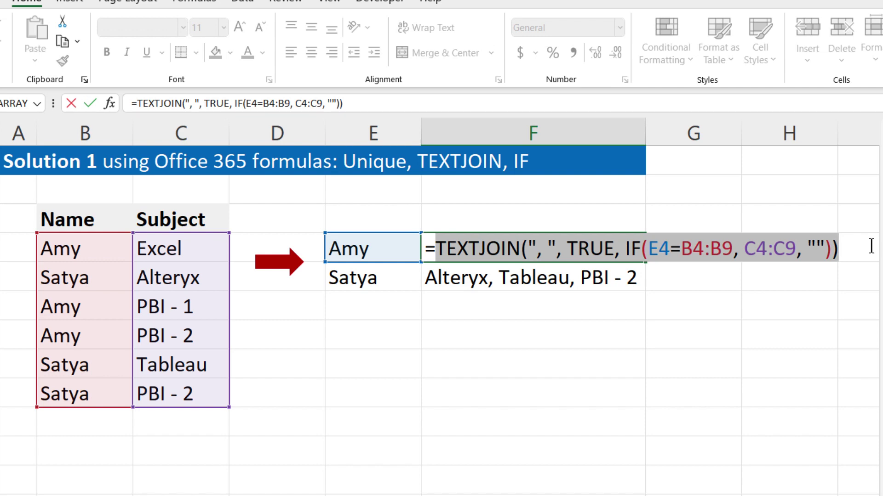
{"action": "key", "text": "Escape"}
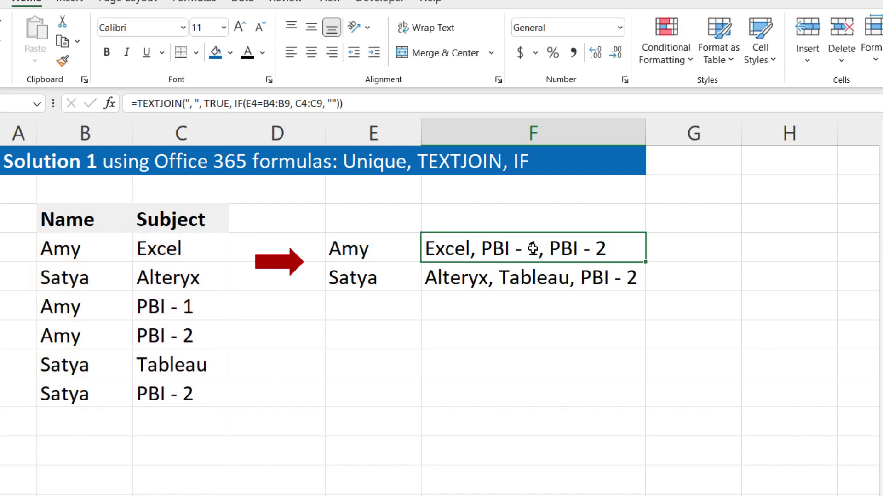
{"action": "left_click_drag", "start_coordinate": [532, 249], "coordinate": [516, 427]}
{"action": "double_click", "coordinate": [368, 248]}
{"action": "left_click_drag", "start_coordinate": [340, 248], "coordinate": [501, 246]}
{"action": "key", "text": "Escape"}
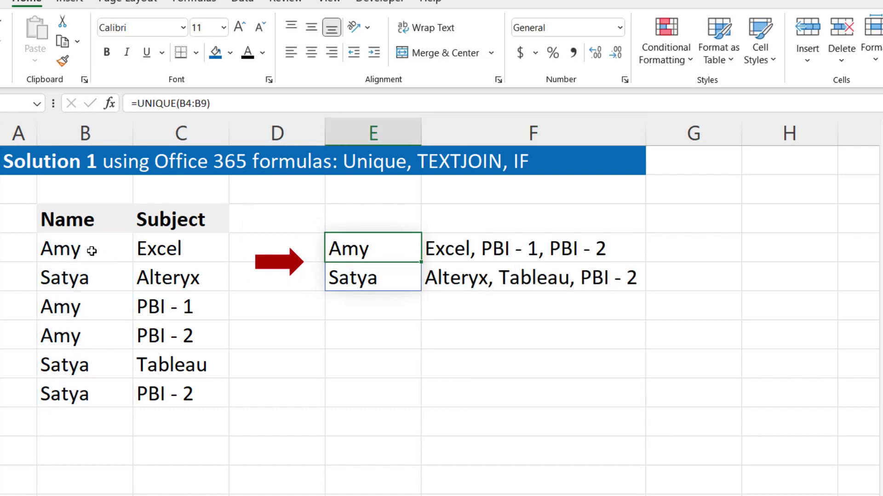
{"action": "left_click_drag", "start_coordinate": [73, 247], "coordinate": [59, 394]}
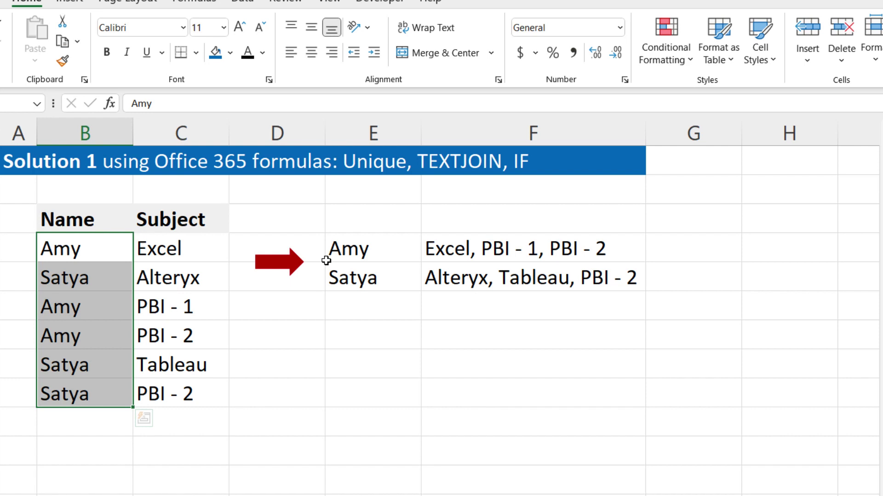
{"action": "double_click", "coordinate": [348, 246]}
{"action": "key", "text": "Escape"}
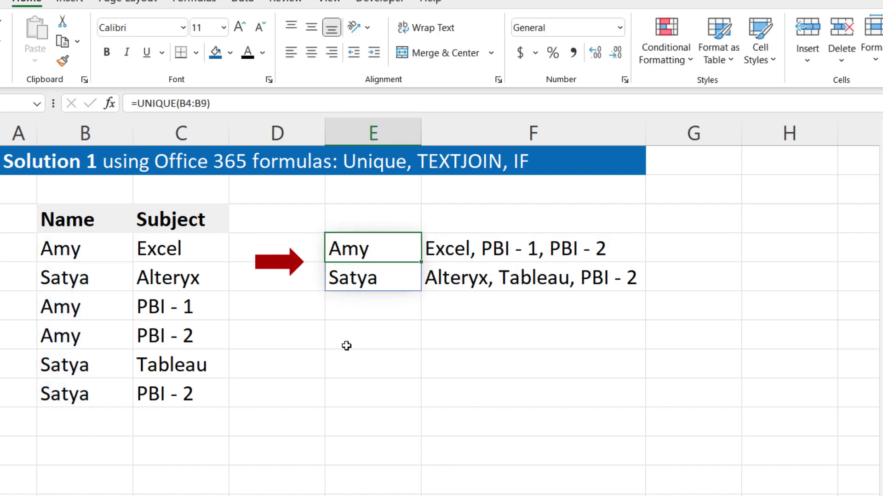
- Enter =UNIQUE(B4:B9) in E7 so Amy and Satya spill into E7:E8
{"action": "left_click", "coordinate": [370, 339]}
{"action": "type", "text": "=uni"}
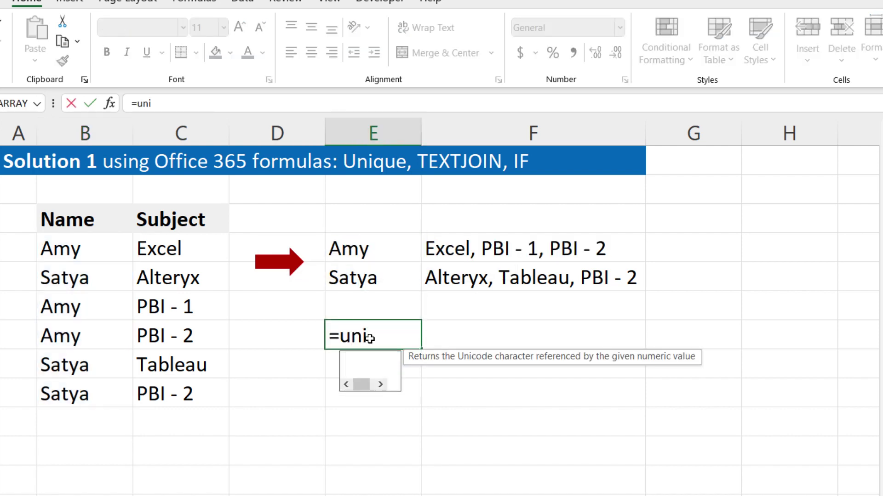
{"action": "double_click", "coordinate": [371, 385]}
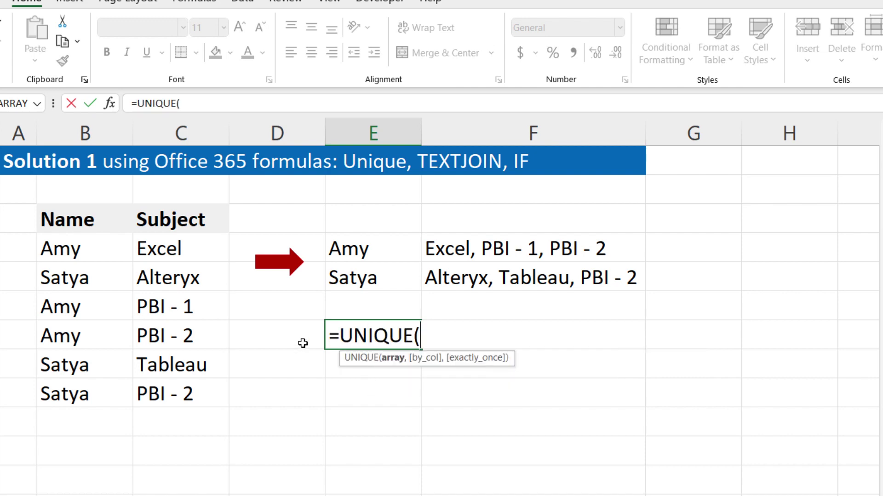
{"action": "left_click_drag", "start_coordinate": [84, 250], "coordinate": [84, 393]}
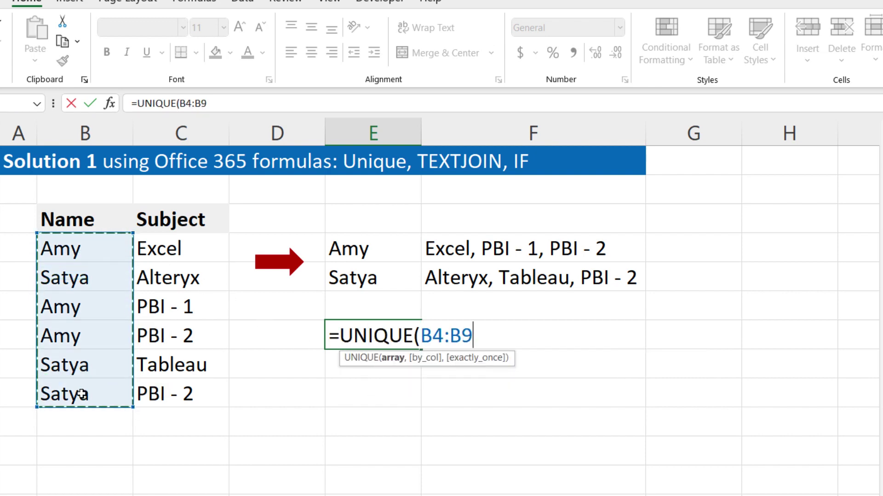
{"action": "key", "text": "Return"}
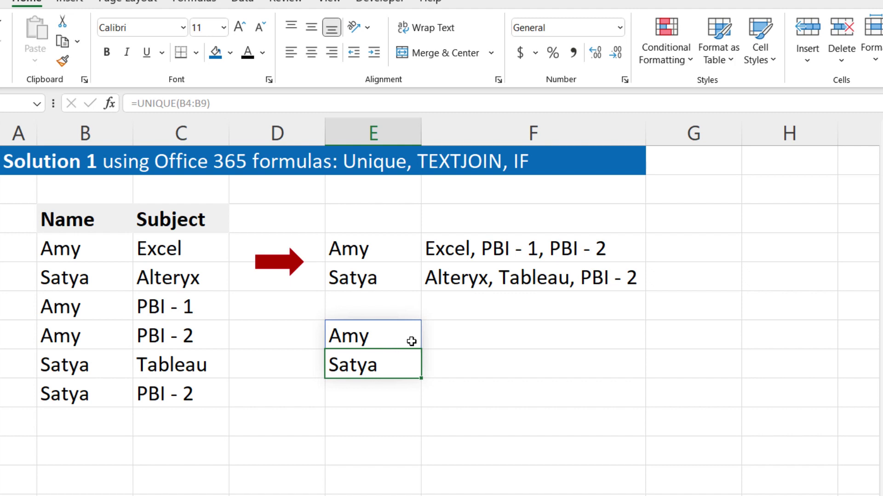
{"action": "left_click", "coordinate": [452, 332]}
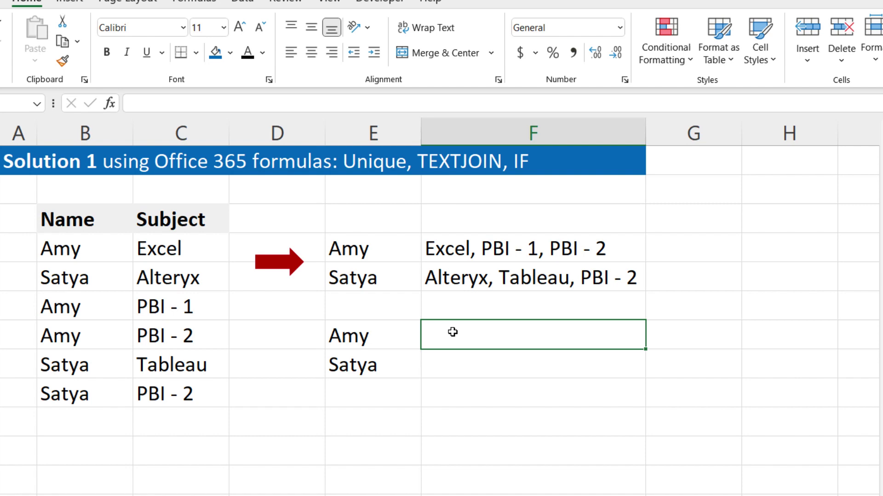
- Start F7's formula as =TEXTJOIN with a ", " delimiter and TRUE to ignore empties
{"action": "type", "text": "=text"}
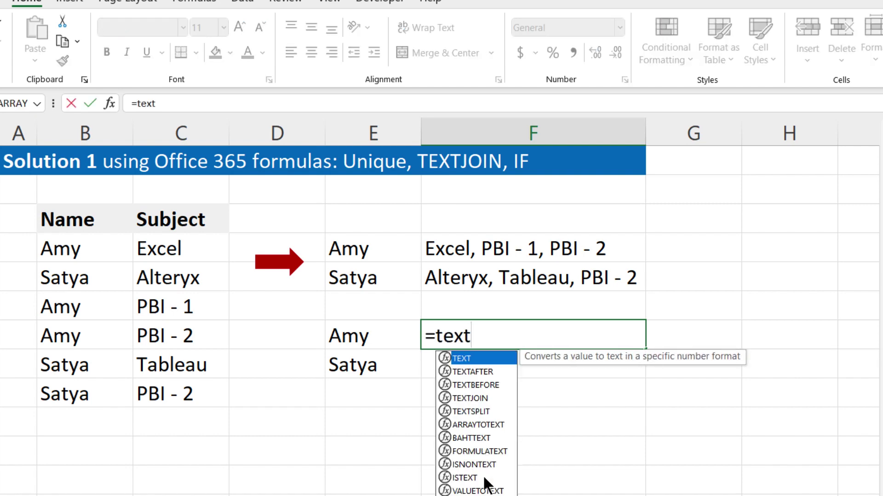
{"action": "double_click", "coordinate": [477, 397]}
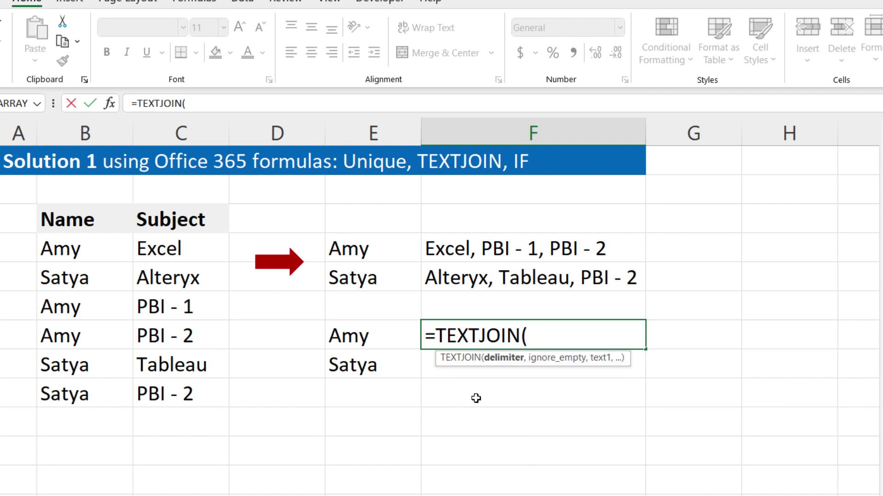
{"action": "type", "text": "\", \""}
{"action": "type", "text": ","}
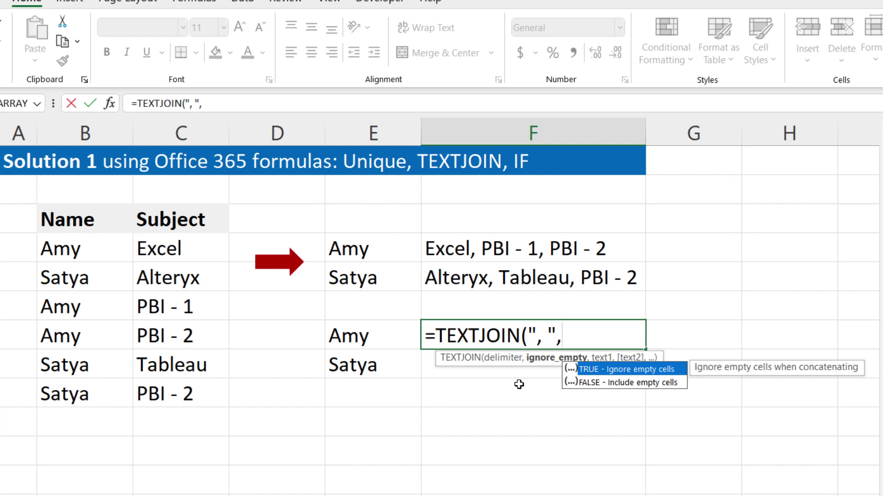
{"action": "double_click", "coordinate": [589, 367]}
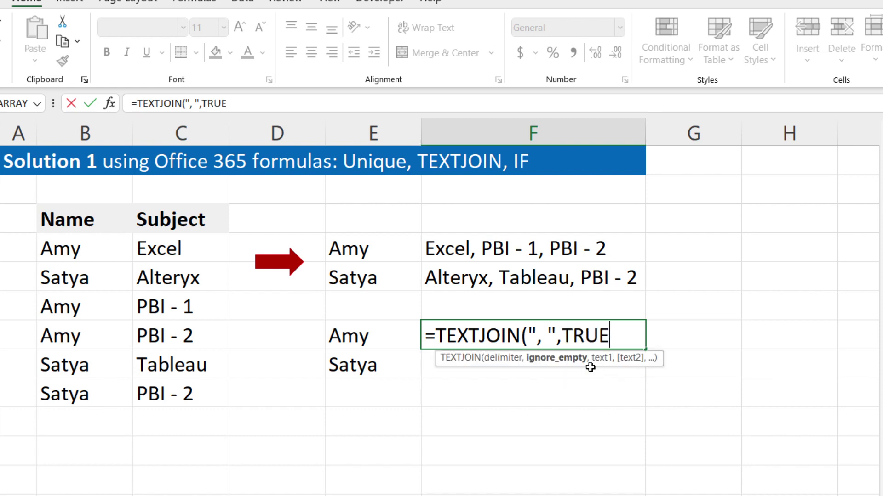
{"action": "type", "text": ","}
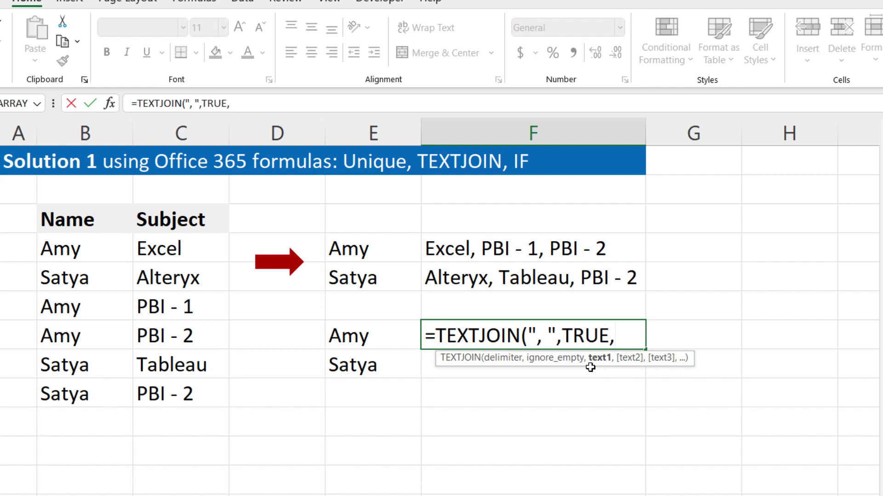
- Add C4, C6 and C7 as texts and commit, giving Excel, PBI - 1, PBI - 2
{"action": "left_click", "coordinate": [192, 251]}
{"action": "type", "text": ","}
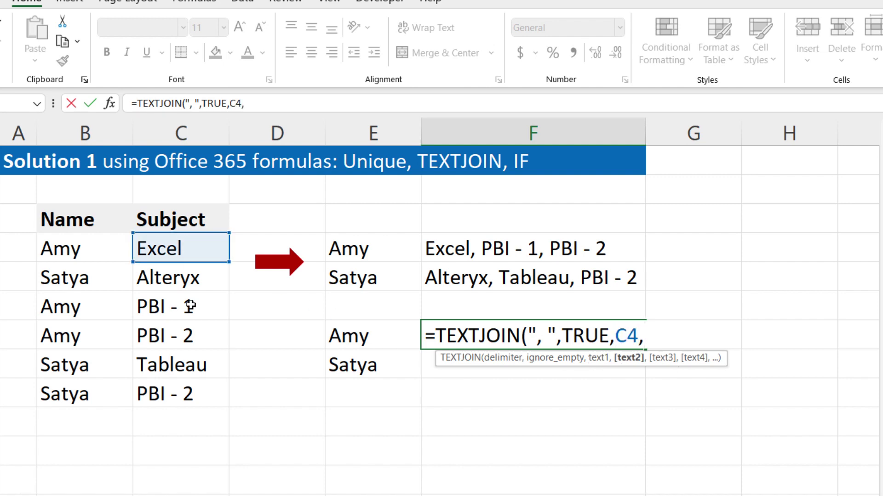
{"action": "left_click", "coordinate": [184, 307]}
{"action": "type", "text": ","}
{"action": "left_click", "coordinate": [185, 339]}
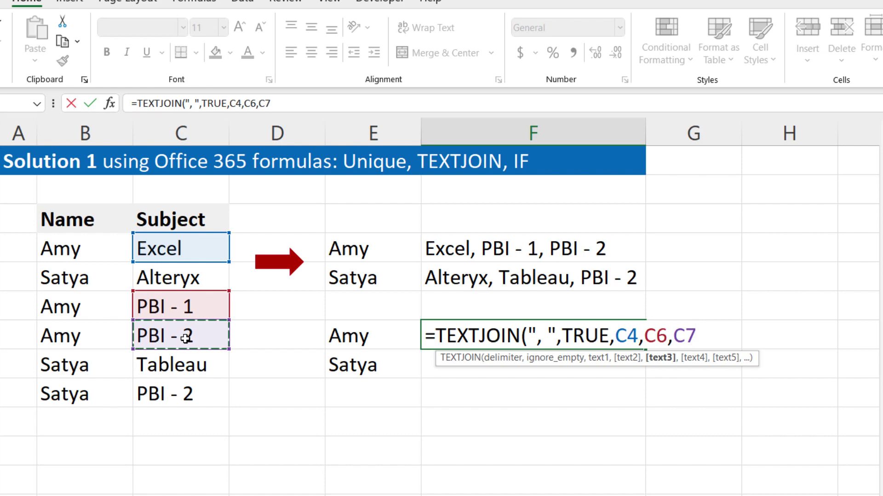
{"action": "type", "text": ")"}
{"action": "key", "text": "Return"}
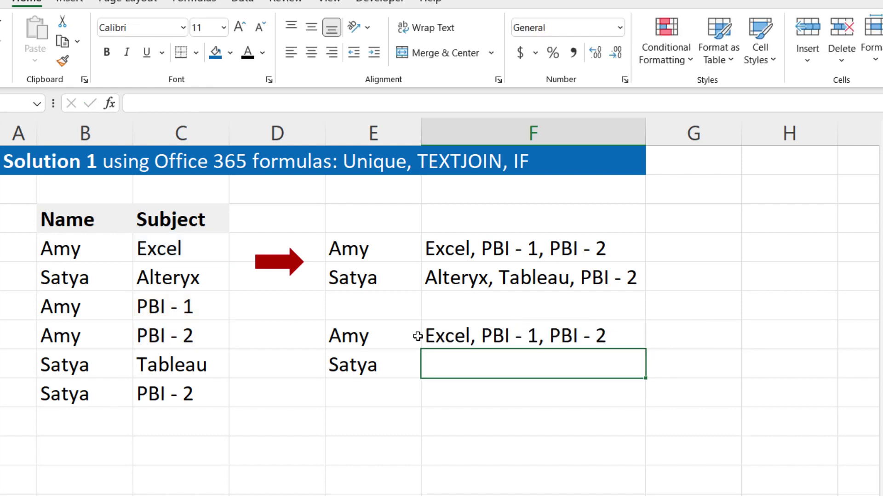
- Replace F7's cell references with the array {"Excel","Power BI"} and re-select that constant
{"action": "double_click", "coordinate": [458, 336]}
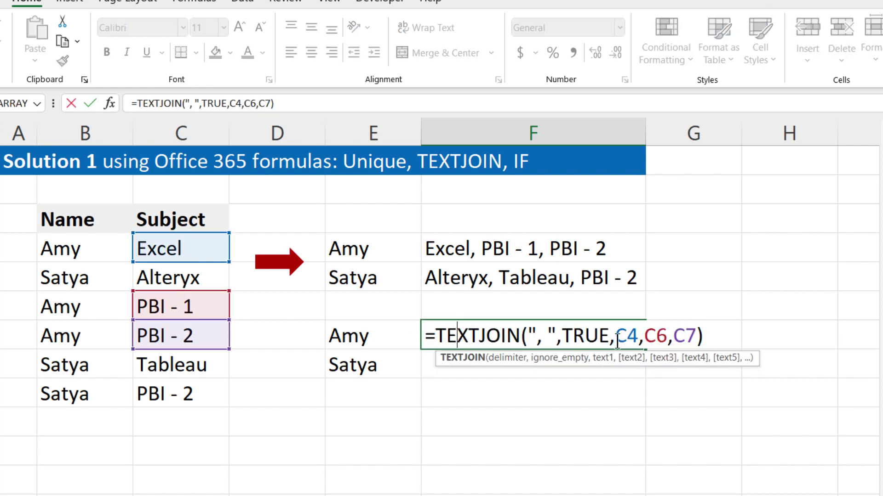
{"action": "left_click_drag", "start_coordinate": [615, 336], "coordinate": [695, 340]}
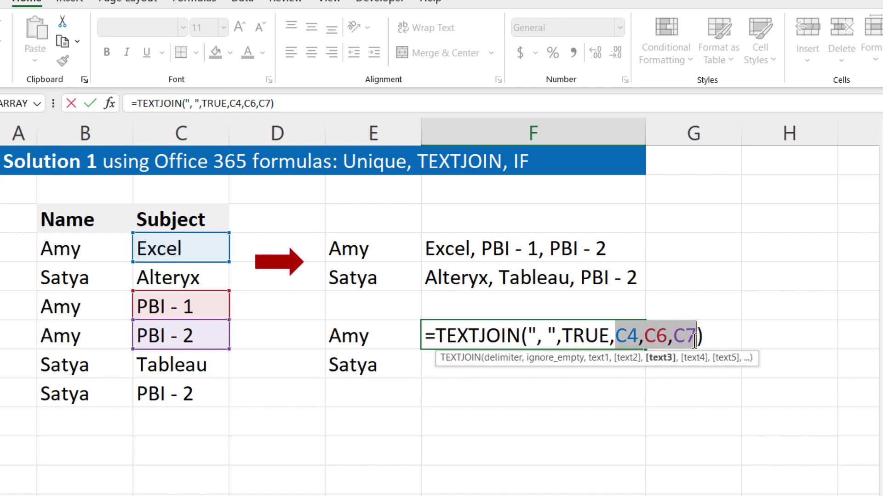
{"action": "type", "text": "{}"}
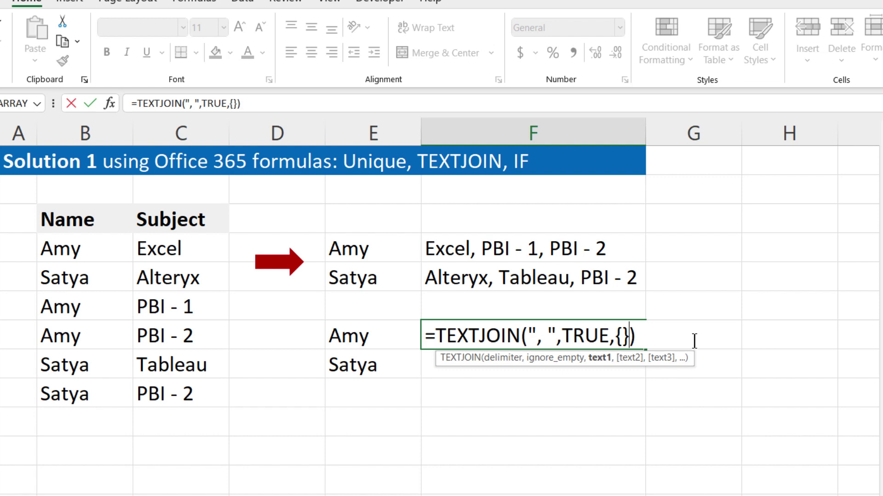
{"action": "key", "text": "Left"}
{"action": "type", "text": "\"Excel\""}
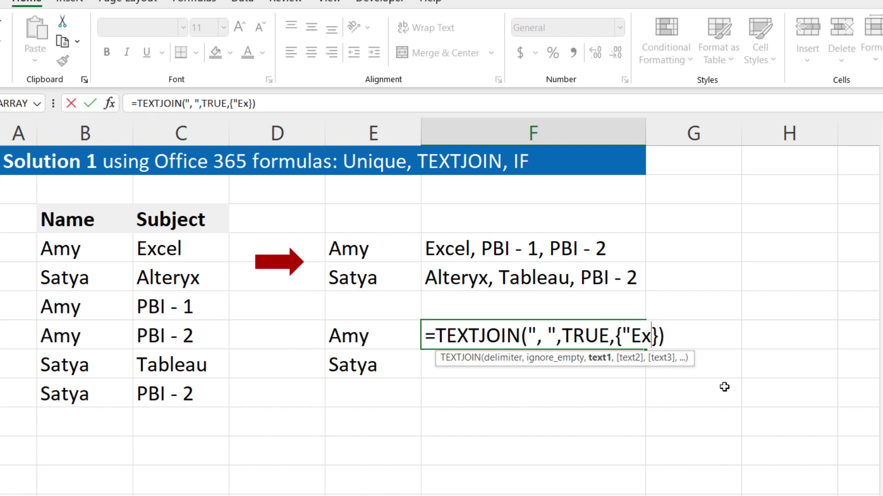
{"action": "type", "text": ","}
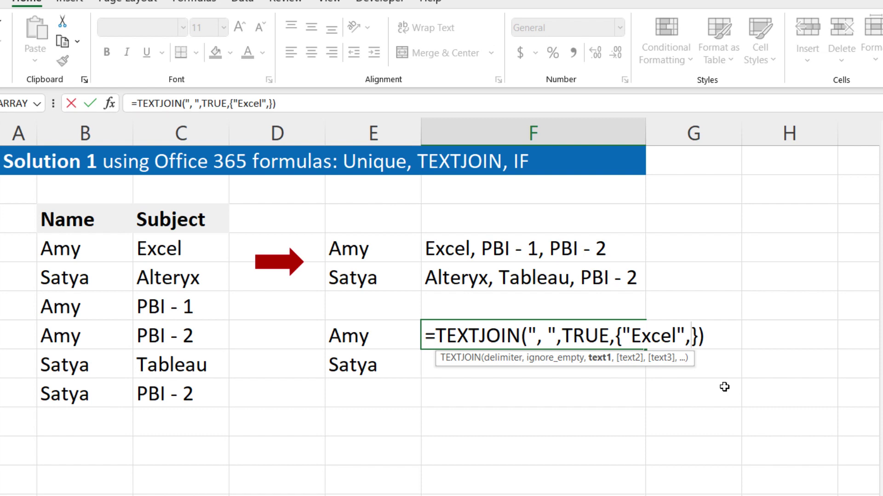
{"action": "type", "text": "\"Power BI"}
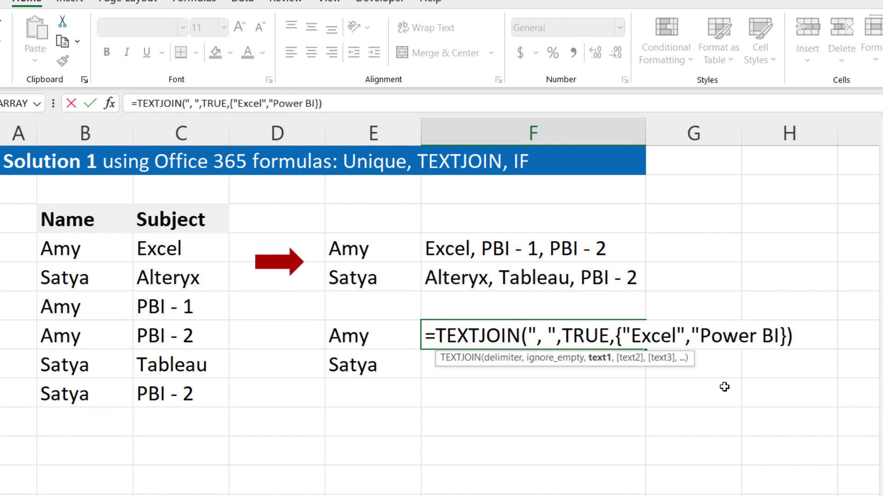
{"action": "type", "text": "\""}
{"action": "key", "text": "Return"}
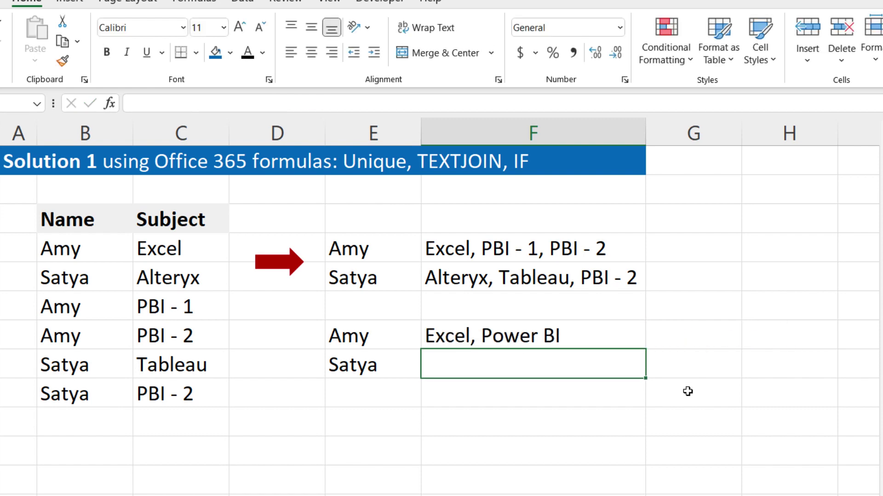
{"action": "double_click", "coordinate": [532, 336]}
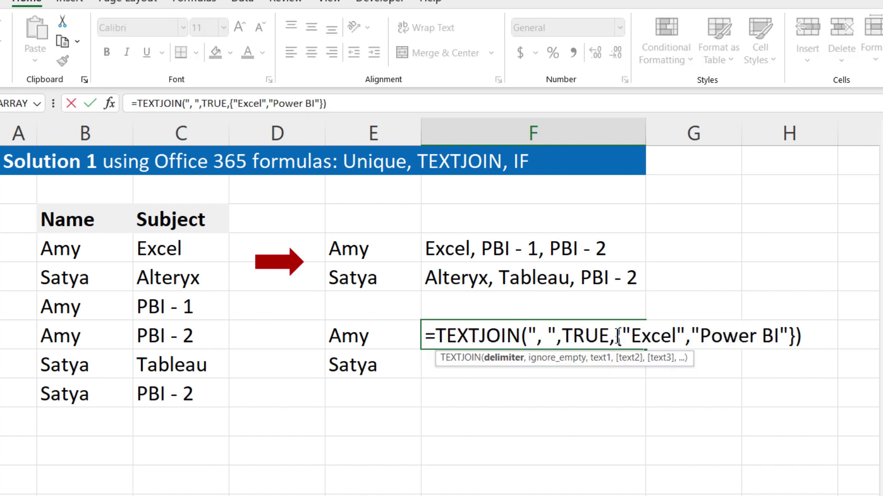
{"action": "left_click_drag", "start_coordinate": [616, 335], "coordinate": [794, 340]}
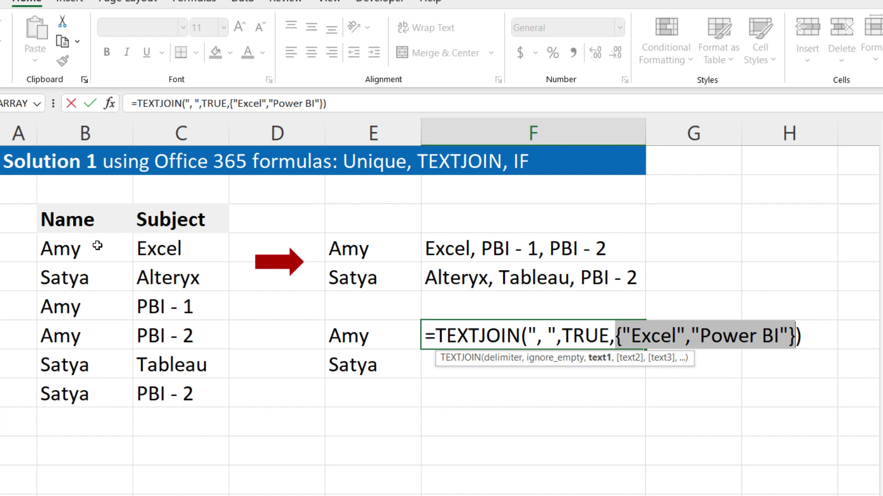
- Replace F7's array constant with IF(B4:B9=E7) inside the TEXTJOIN formula
{"action": "type", "text": "if"}
{"action": "key", "text": "Tab"}
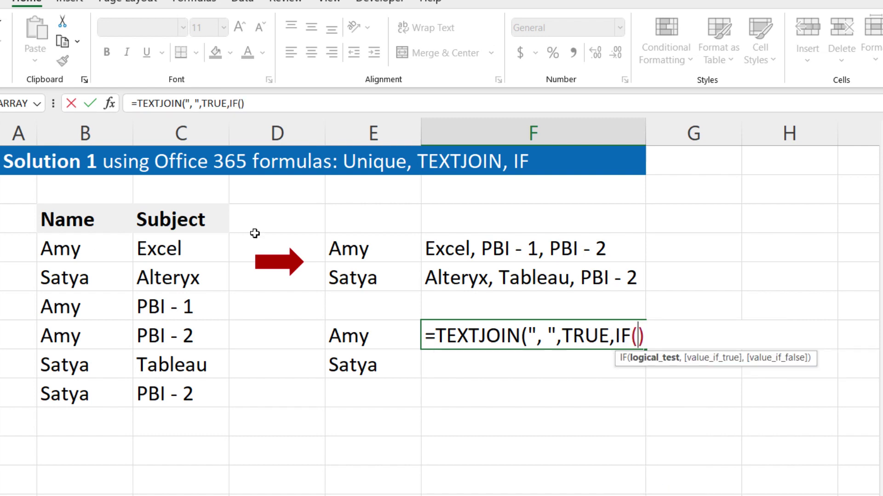
{"action": "type", "text": ")"}
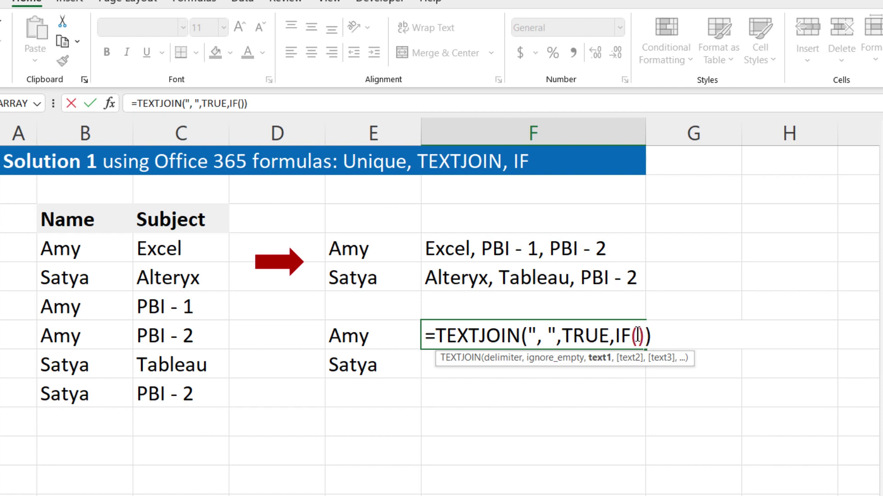
{"action": "left_click", "coordinate": [638, 335]}
{"action": "left_click_drag", "start_coordinate": [99, 244], "coordinate": [88, 404]}
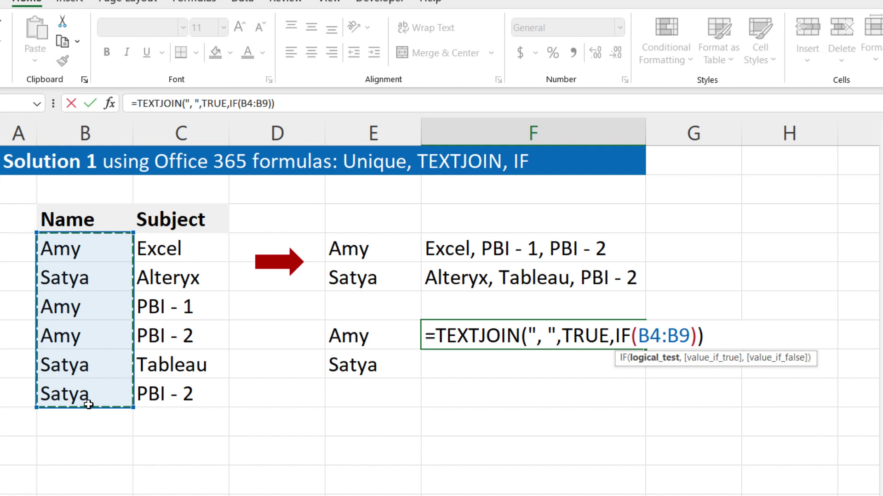
{"action": "type", "text": "="}
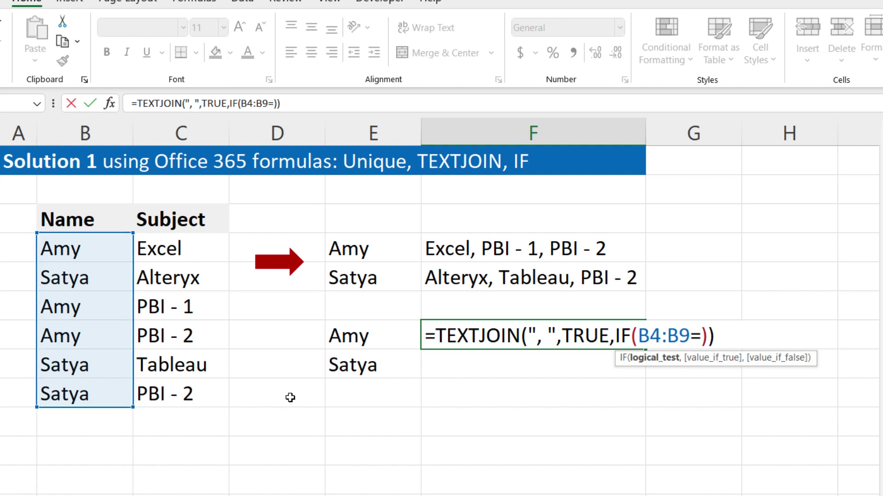
{"action": "left_click", "coordinate": [356, 336]}
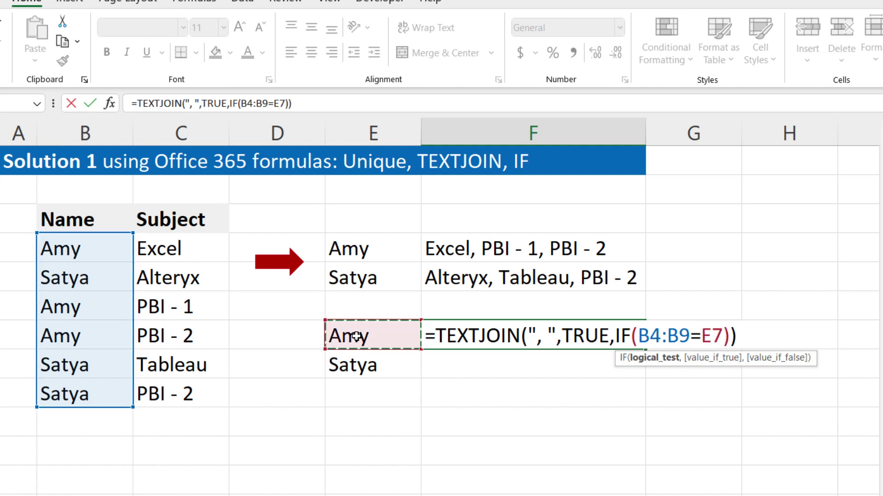
- Preview the B4:B9=E7 test as {TRUE;FALSE;TRUE;TRUE;FALSE;FALSE} with F9, then undo it
{"action": "left_click_drag", "start_coordinate": [637, 336], "coordinate": [723, 336]}
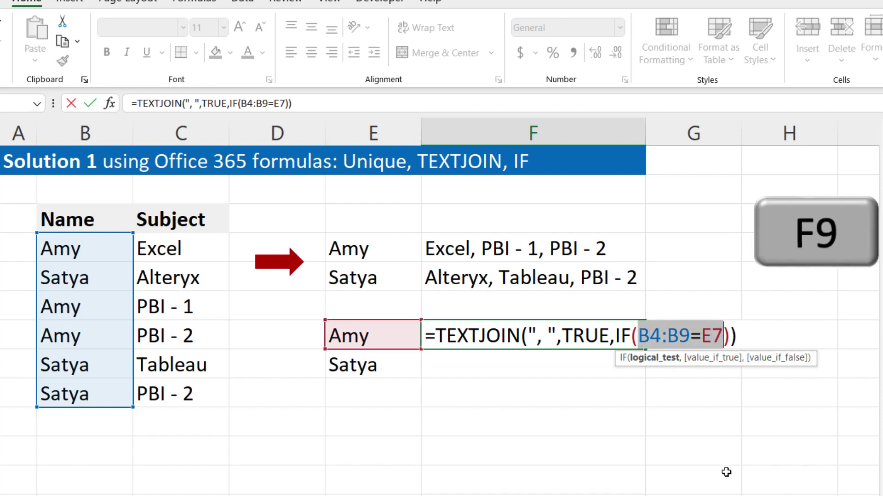
{"action": "key", "text": "F9"}
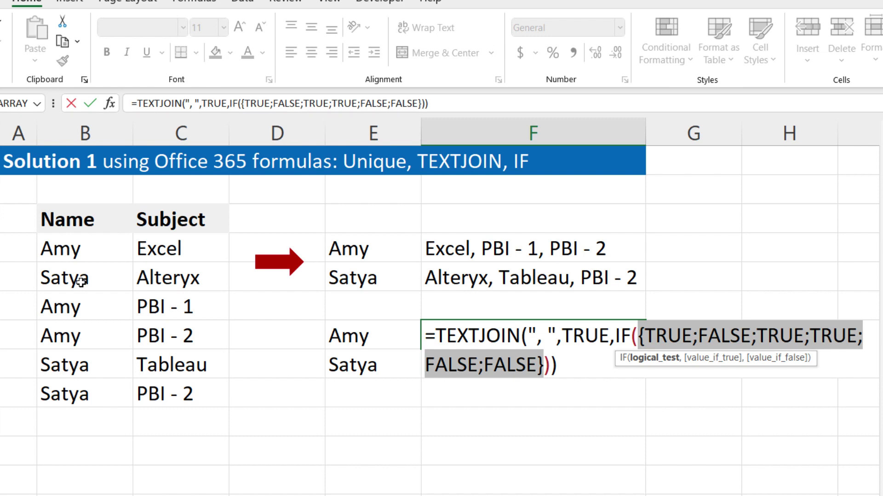
{"action": "key", "text": "ctrl+z"}
- Add C4:C9 as IF's value_if_true in F7, giving Excel, FALSE, PBI - 1, PBI - 2, FALSE, FALSE
{"action": "left_click", "coordinate": [723, 338]}
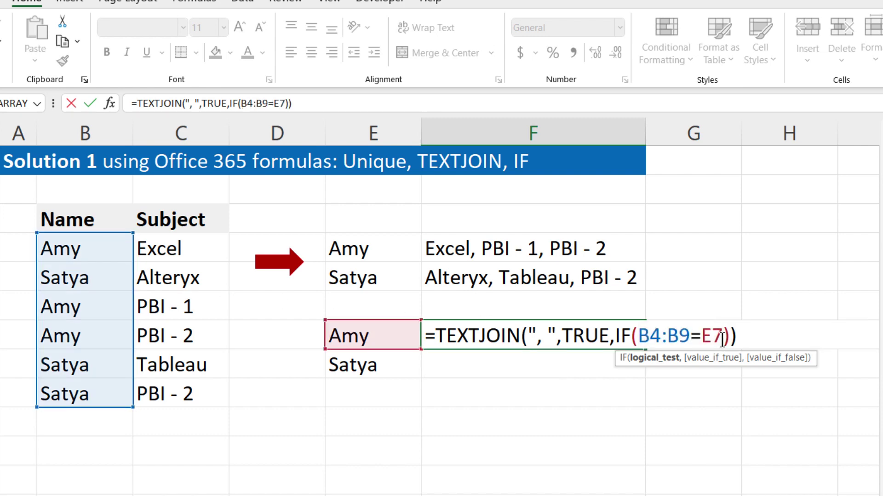
{"action": "type", "text": ","}
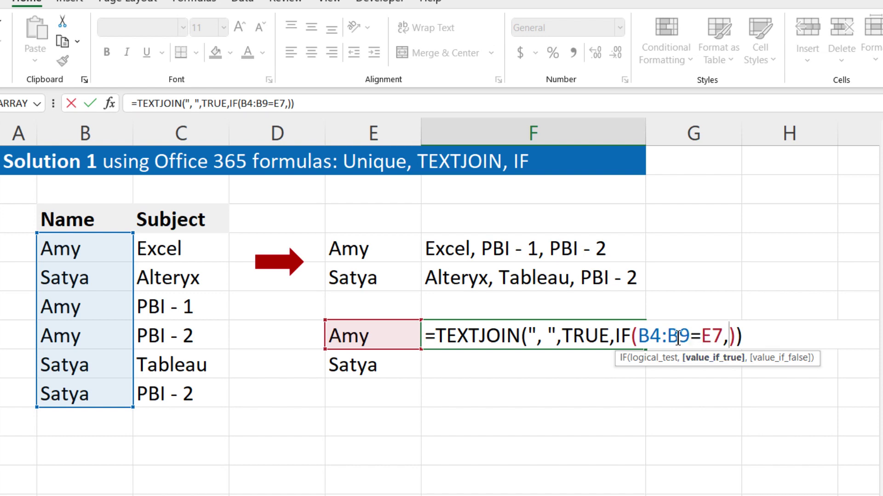
{"action": "left_click_drag", "start_coordinate": [637, 333], "coordinate": [719, 324]}
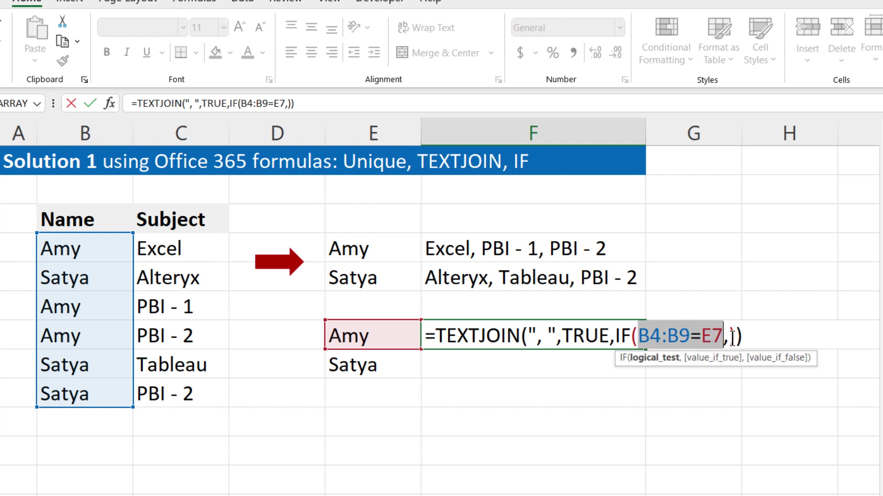
{"action": "left_click", "coordinate": [728, 334]}
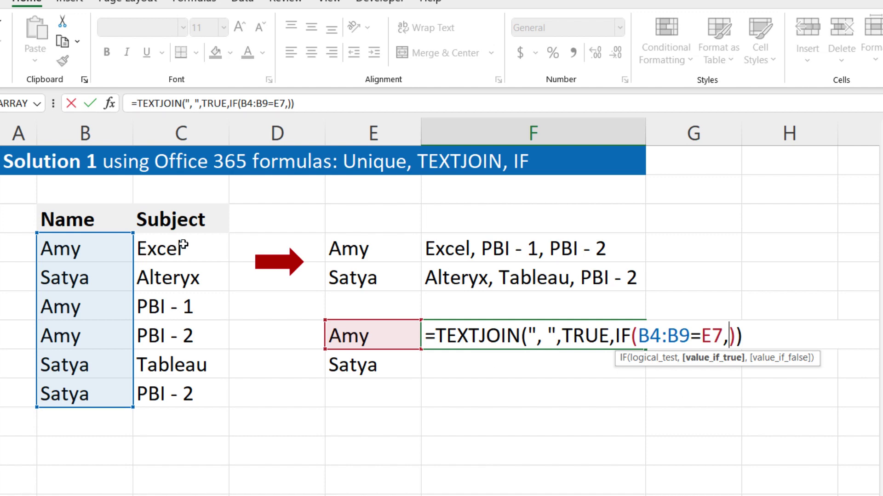
{"action": "left_click_drag", "start_coordinate": [182, 246], "coordinate": [165, 391]}
{"action": "left_click_drag", "start_coordinate": [638, 335], "coordinate": [776, 335]}
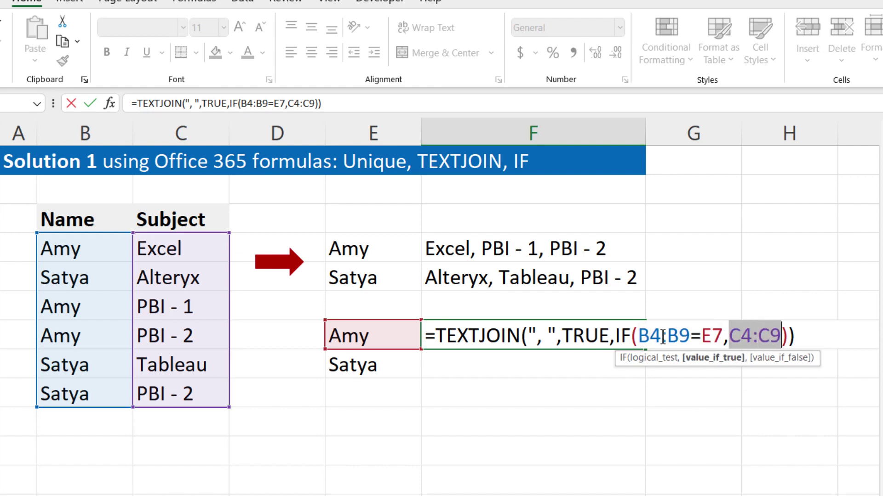
{"action": "left_click_drag", "start_coordinate": [638, 336], "coordinate": [781, 334]}
{"action": "key", "text": "Return"}
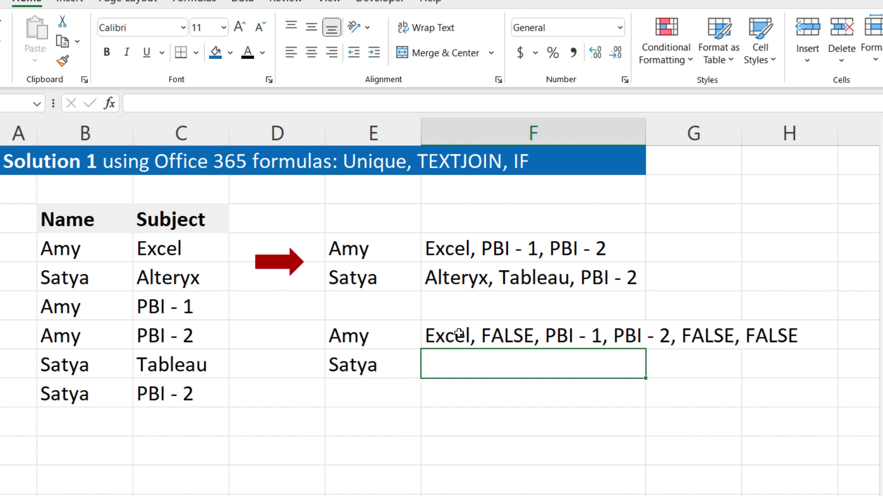
- Add "" as value_if_false in F7, then fill the formula down to F8 for Satya
{"action": "left_click_drag", "start_coordinate": [69, 281], "coordinate": [152, 280]}
{"action": "left_click", "coordinate": [503, 336]}
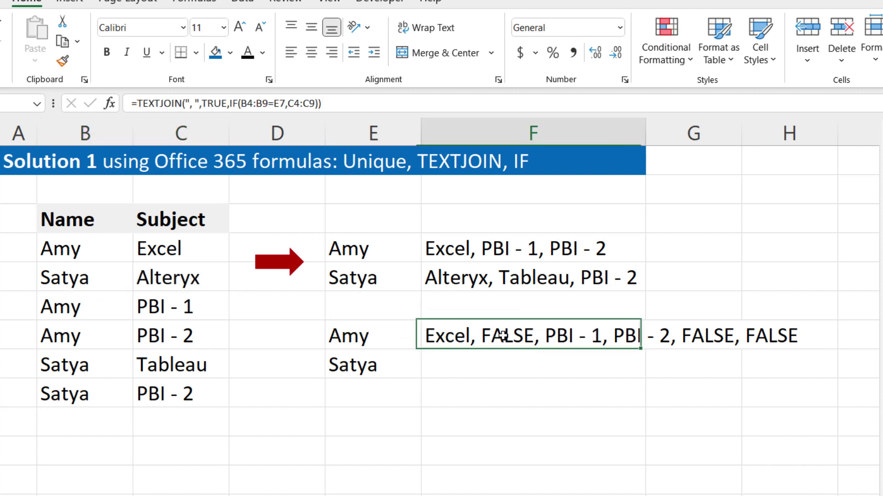
{"action": "double_click", "coordinate": [503, 335]}
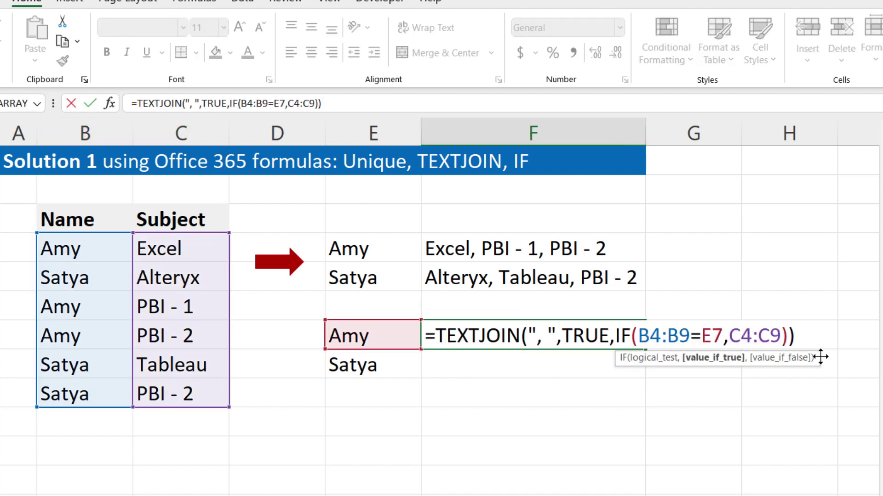
{"action": "type", "text": ","}
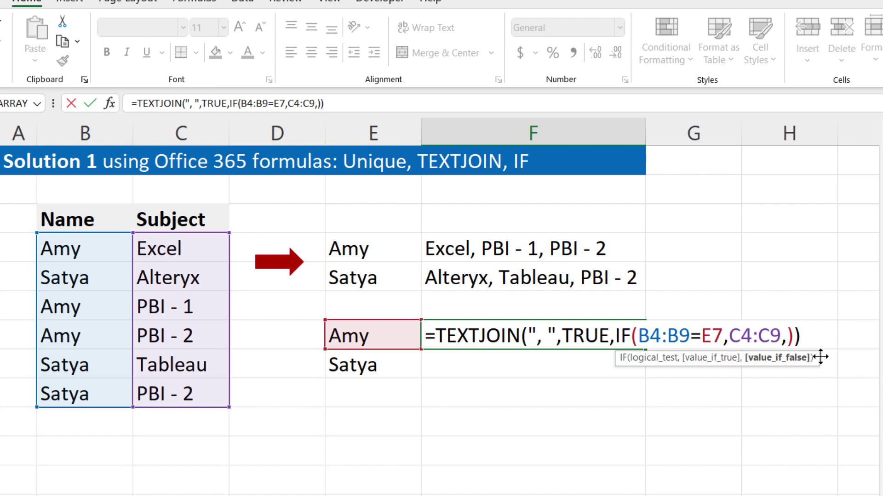
{"action": "type", "text": "\"\""}
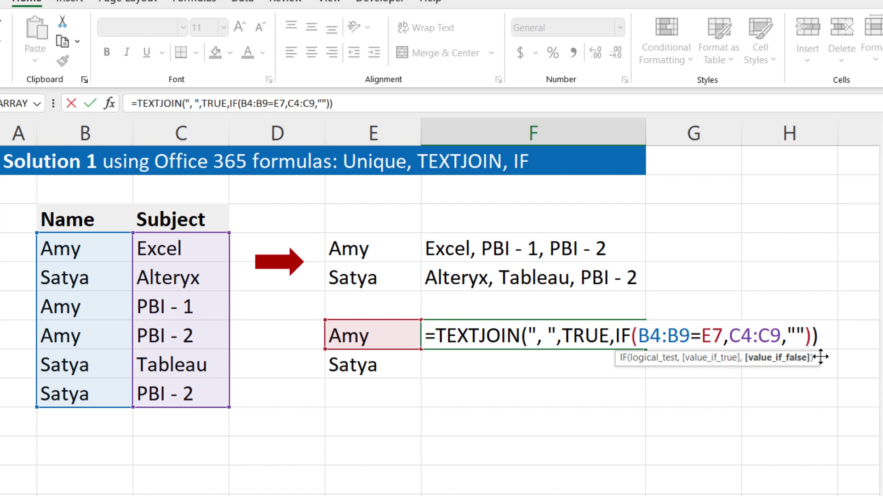
{"action": "key", "text": "Return"}
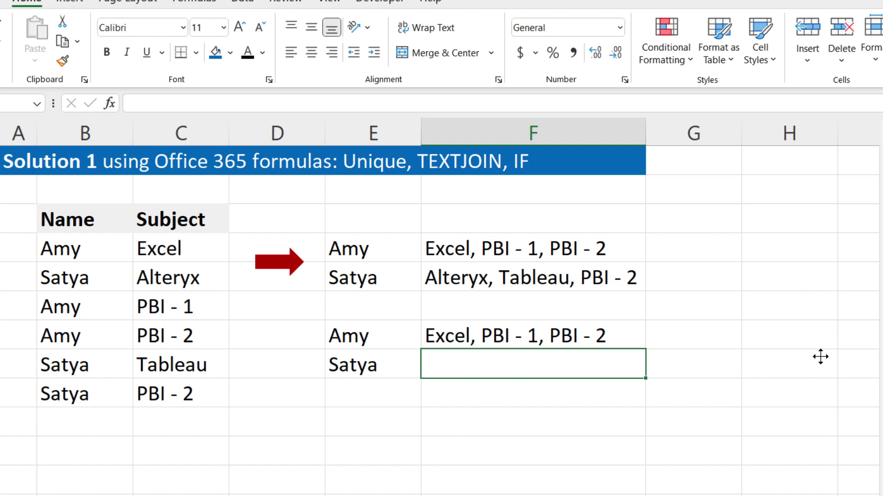
{"action": "left_click", "coordinate": [586, 331]}
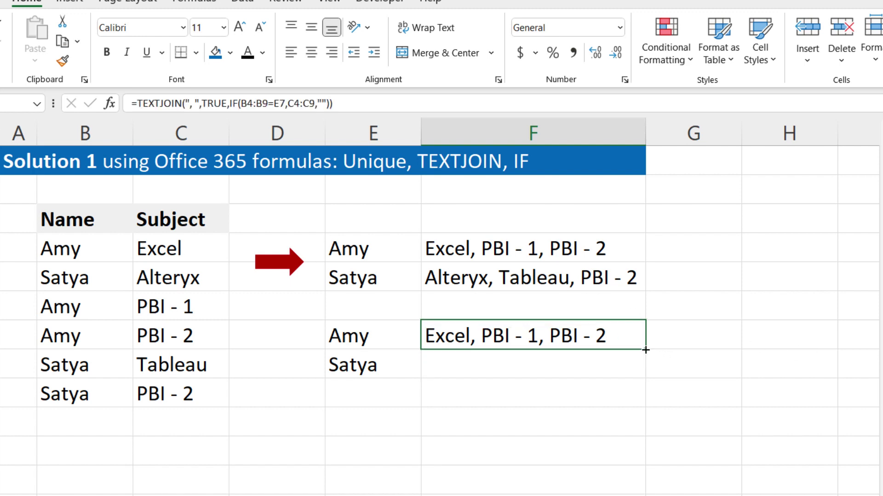
{"action": "left_click_drag", "start_coordinate": [645, 350], "coordinate": [646, 378]}
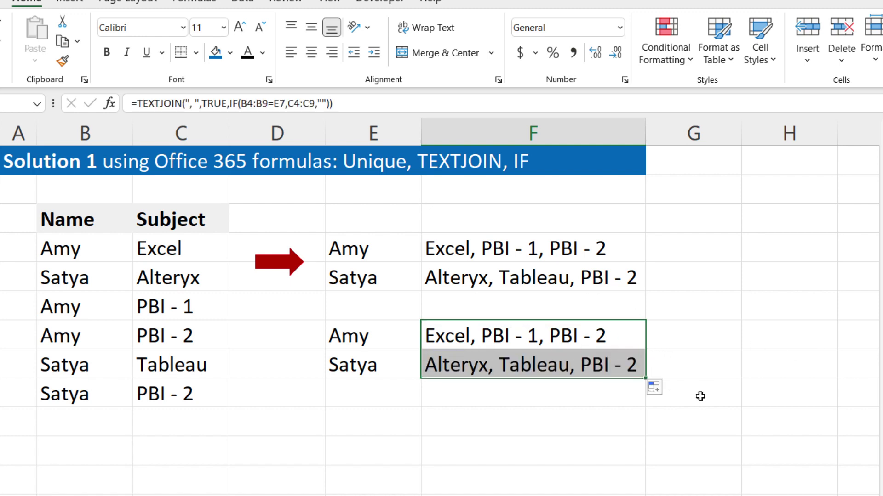